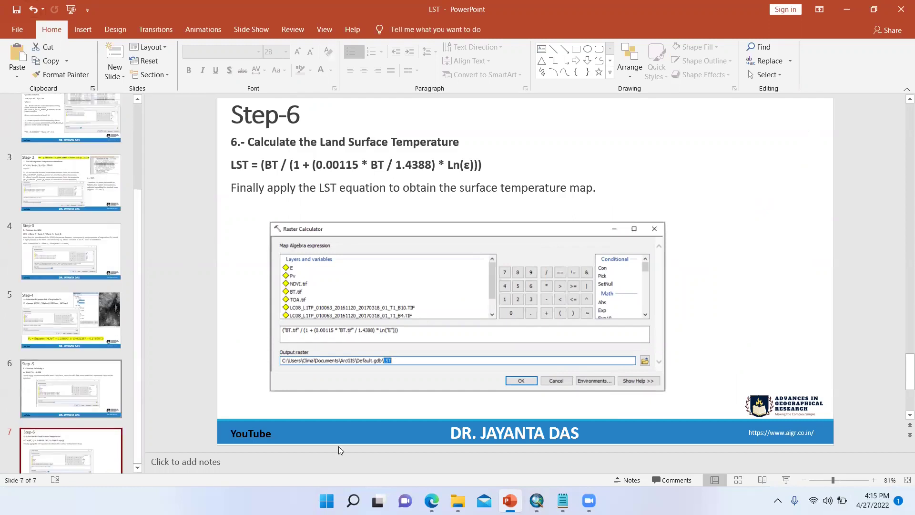
Switch to ArcMap and browse for data to add in Live Practice > Landsat_images > Landsat all > LC09_L1TP_140044_20220301_20220301_02_T1
key(alt+Tab)
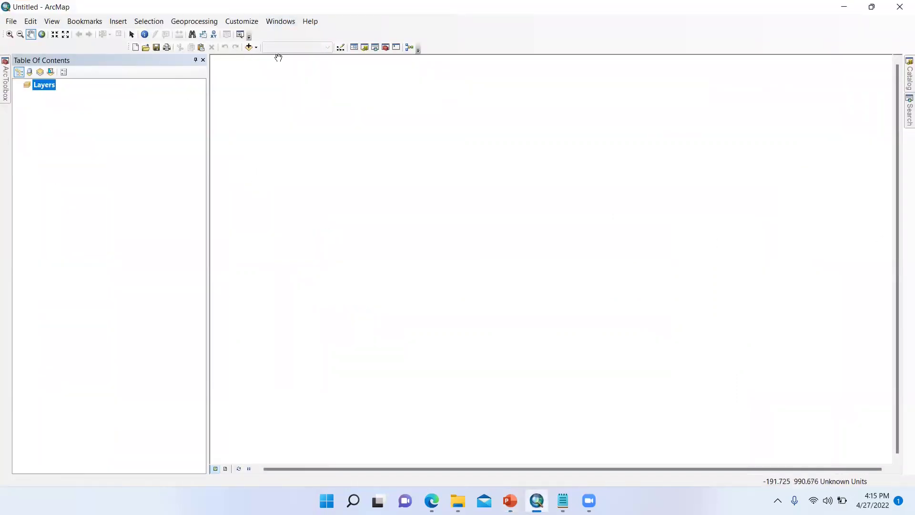
click(249, 47)
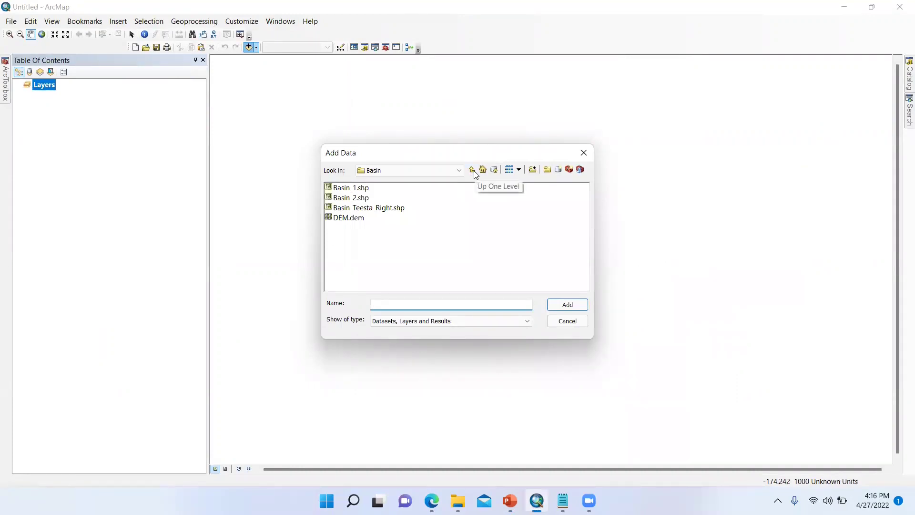
click(473, 171)
click(473, 170)
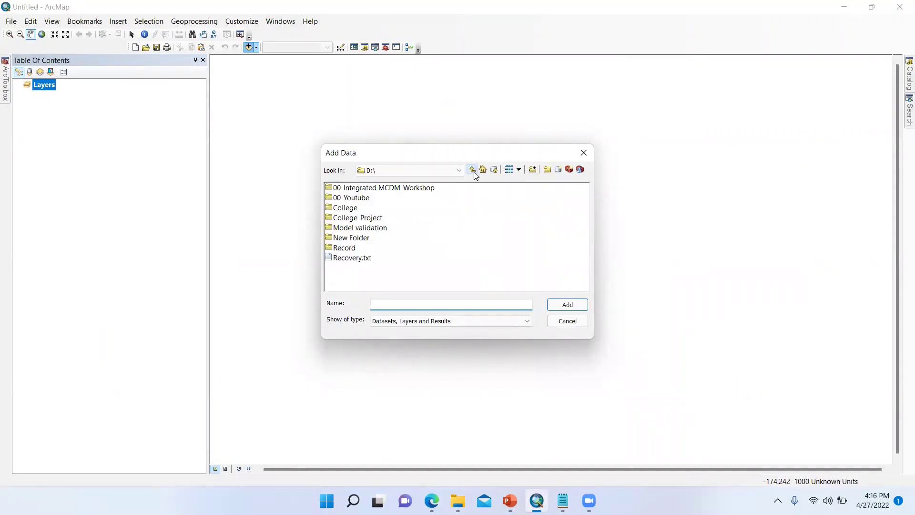
double_click(388, 189)
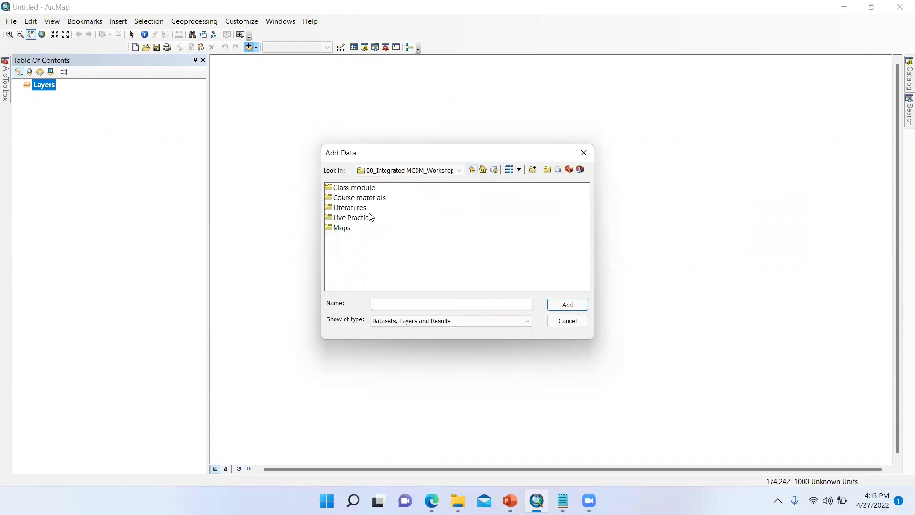
double_click(354, 222)
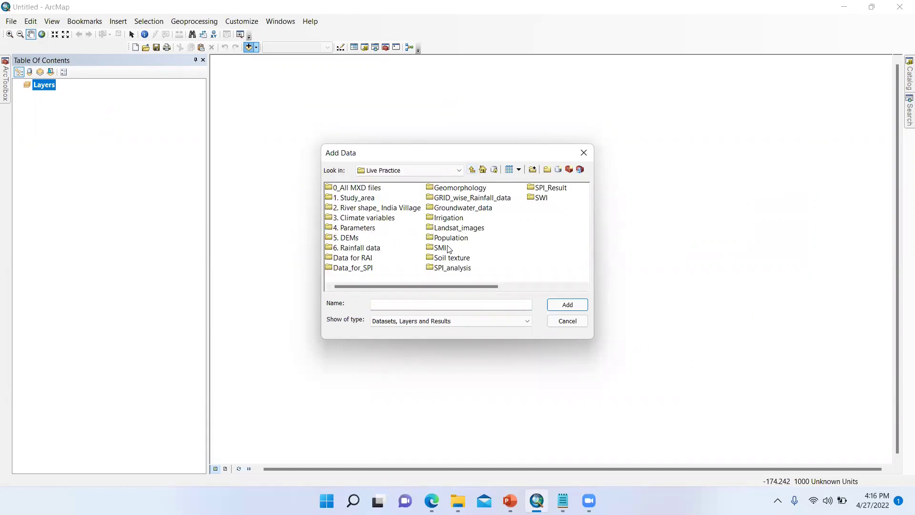
click(454, 231)
double_click(455, 232)
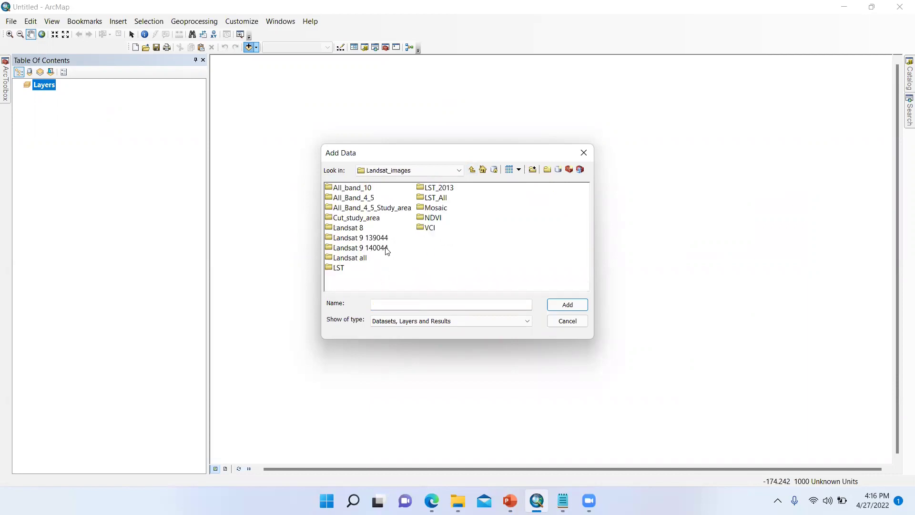
click(356, 259)
double_click(355, 259)
drag(412, 286, 542, 285)
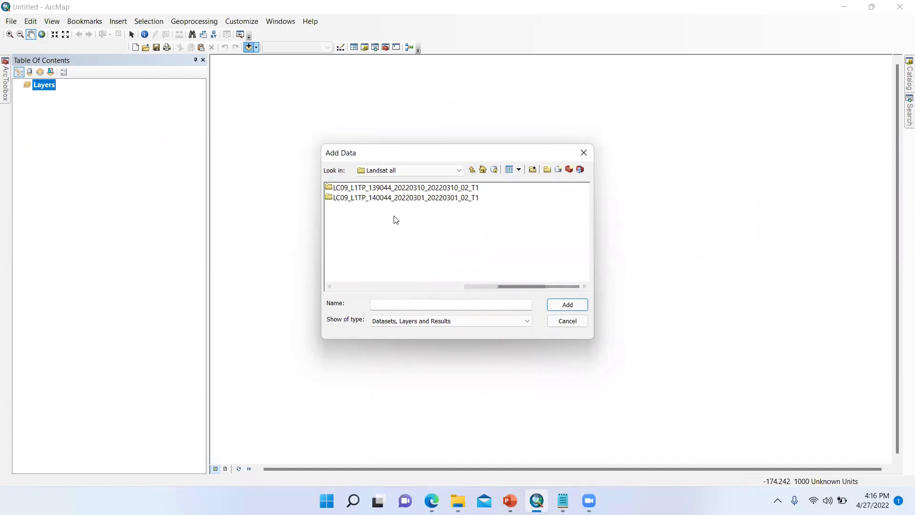
double_click(372, 199)
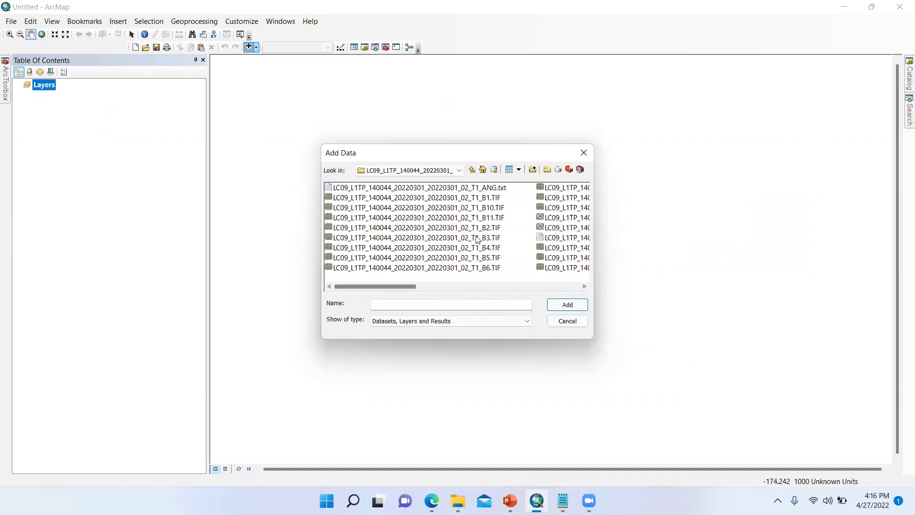
Add the band 4, band 5 and band 10 TIF rasters of the Landsat 9 scene to the map
click(477, 247)
shift+click(475, 259)
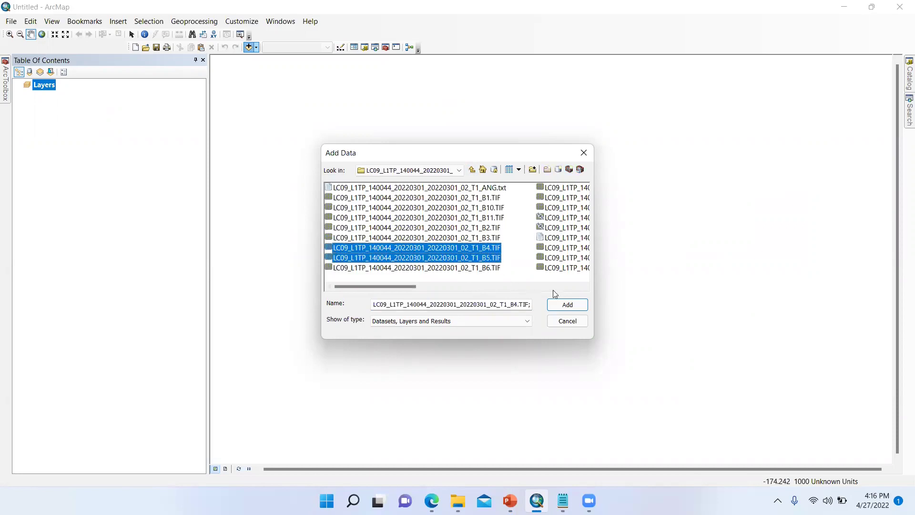
scroll(478, 229, down, 1)
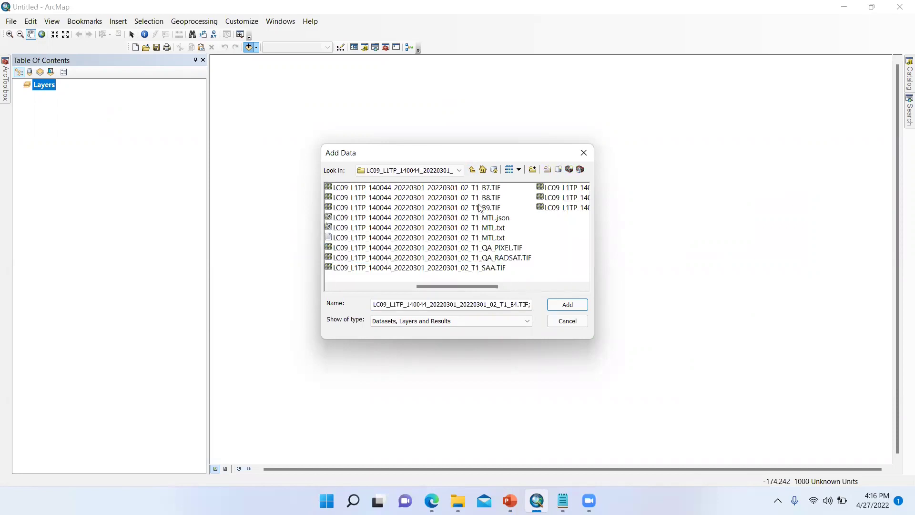
drag(424, 286, 389, 297)
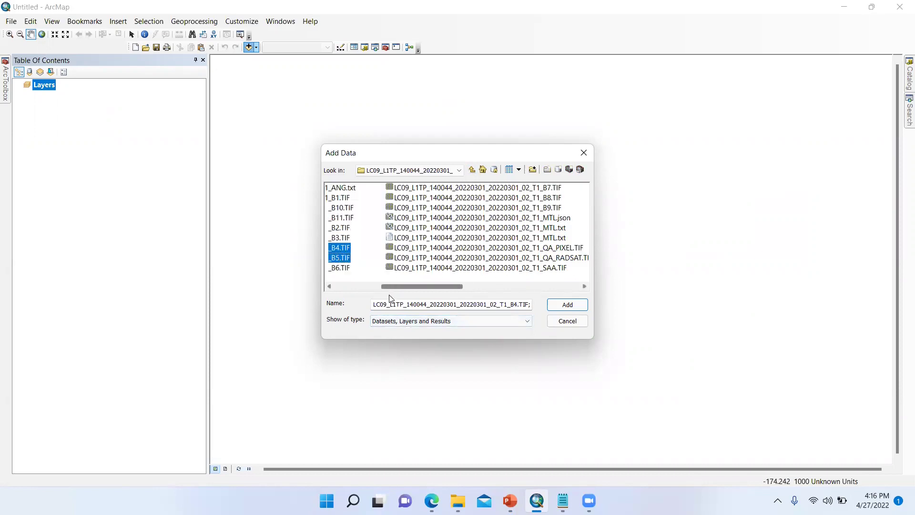
scroll(479, 213, up, 1)
click(565, 305)
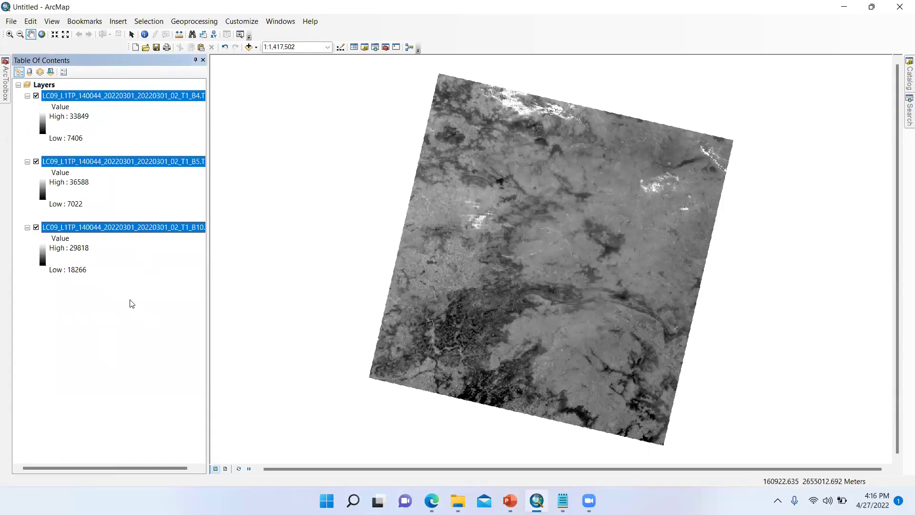
Move the band 10 layer to the top of the layer list and hide the band 4 and band 5 layers
click(132, 304)
drag(144, 233, 87, 93)
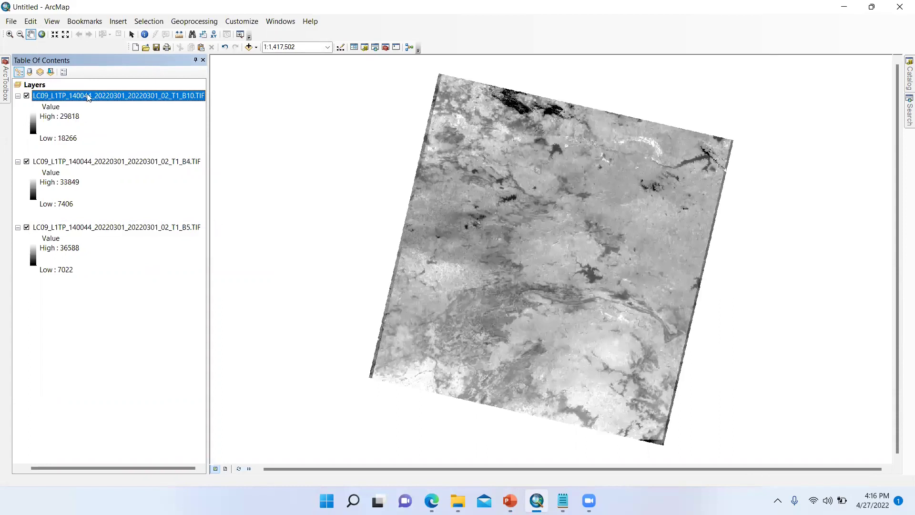
click(17, 162)
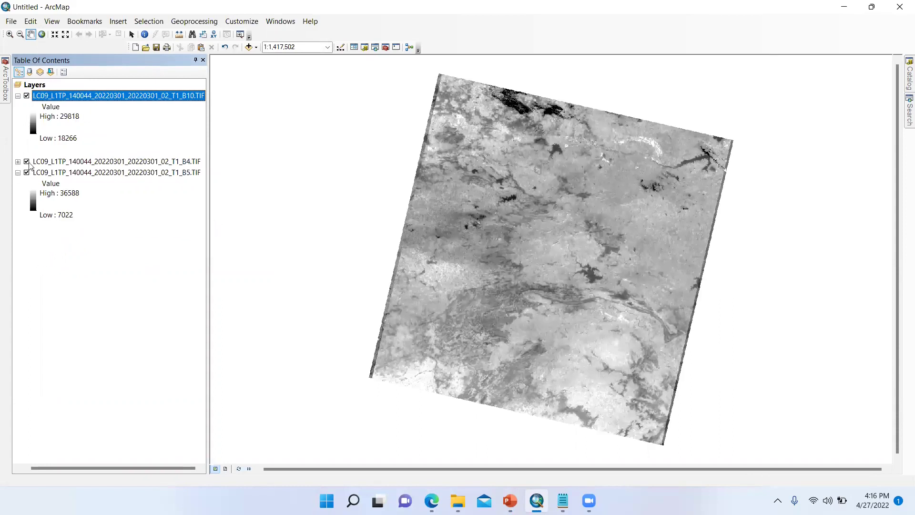
click(27, 162)
click(27, 172)
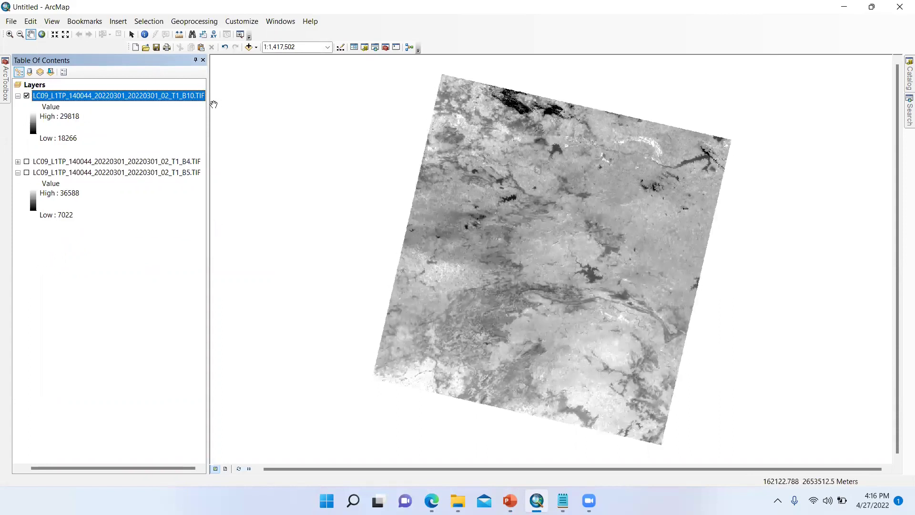
drag(209, 110, 252, 114)
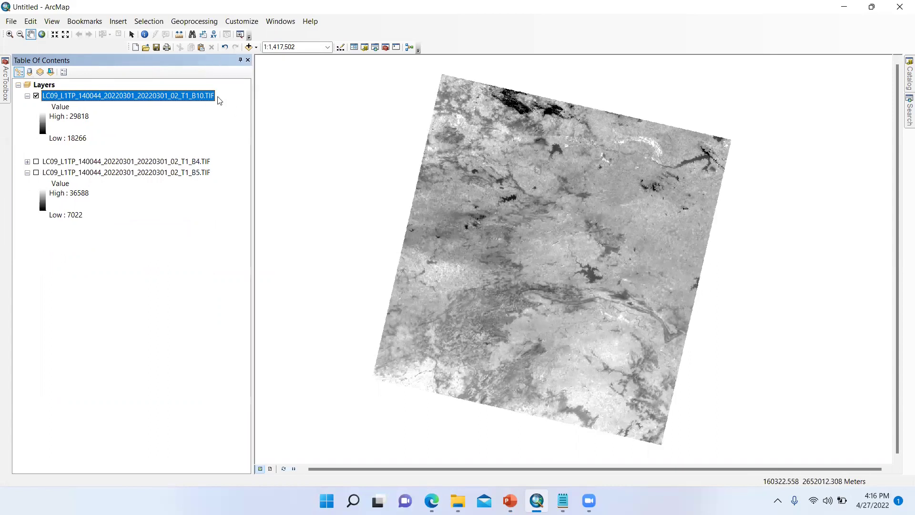
Switch to PowerPoint and examine the TOA spectral radiance formula and its terms on the Step-1 slide
click(510, 500)
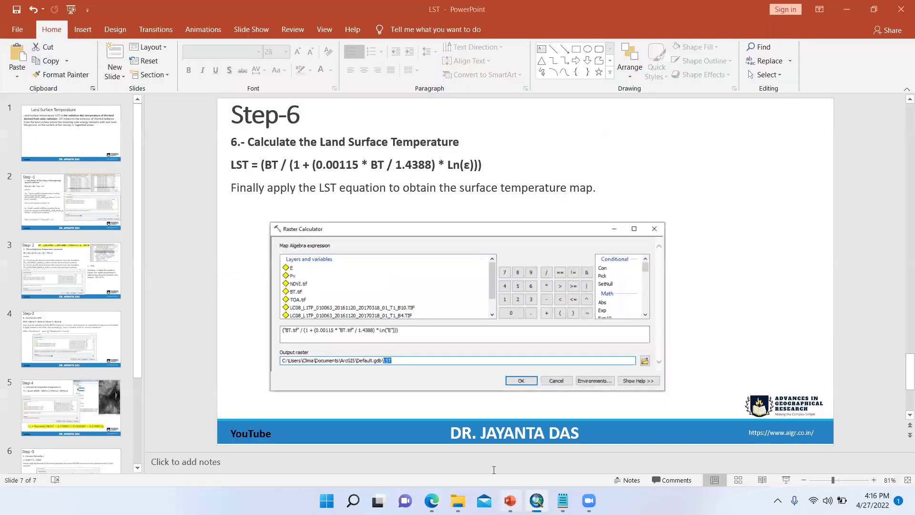
click(95, 205)
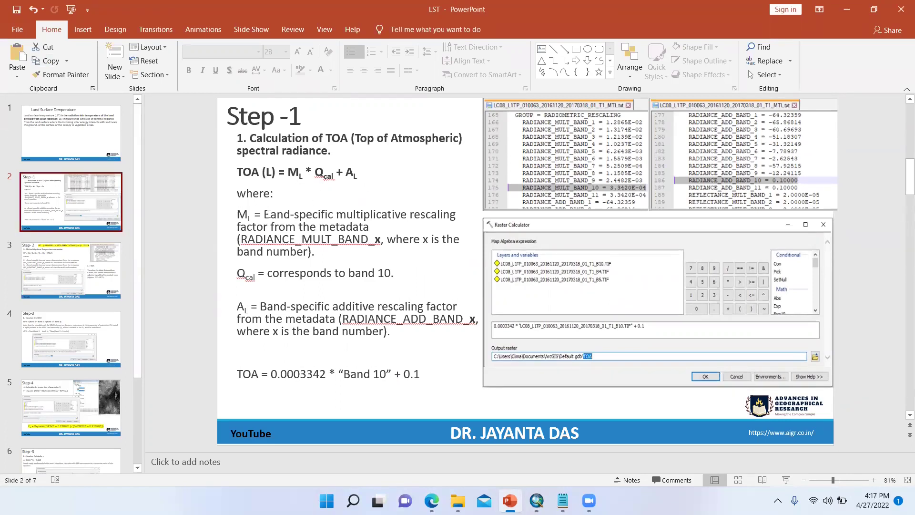
drag(268, 214, 454, 215)
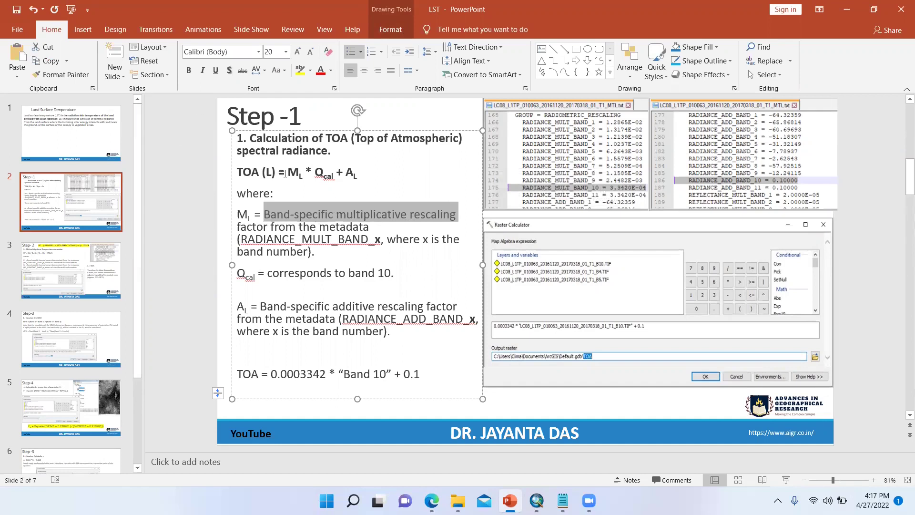
drag(308, 171, 336, 176)
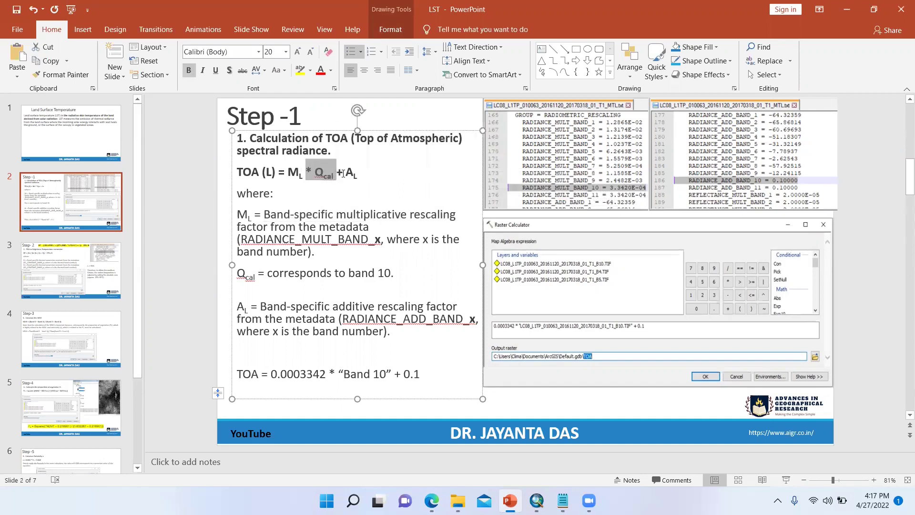
drag(337, 172, 360, 173)
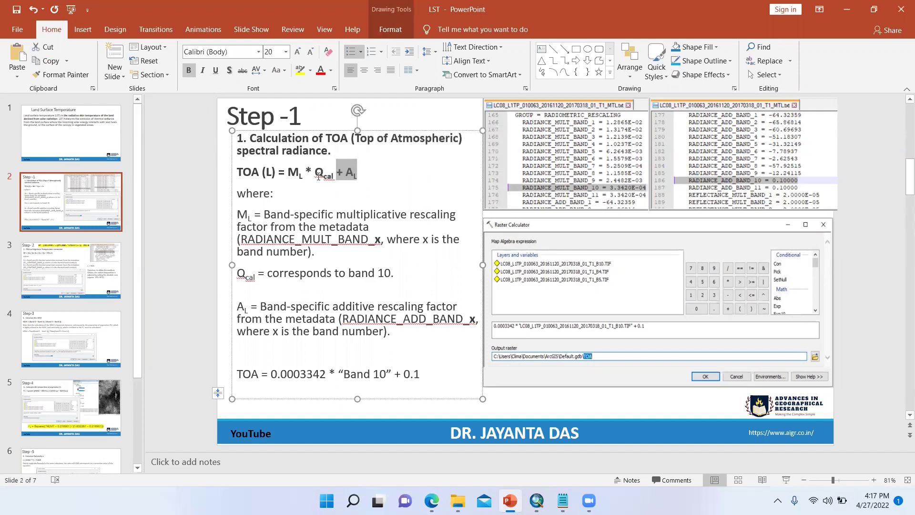
drag(361, 173, 338, 172)
Switch to File Explorer and open the scene's metadata text file LC09_L1TP_140044_20220301_20220301_02_T1_MTL
mouse_move(537, 500)
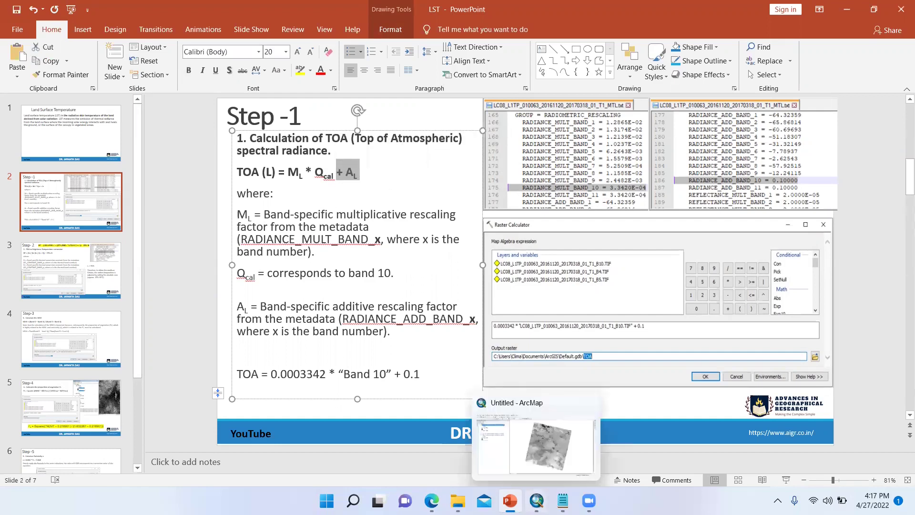
mouse_move(457, 500)
click(419, 428)
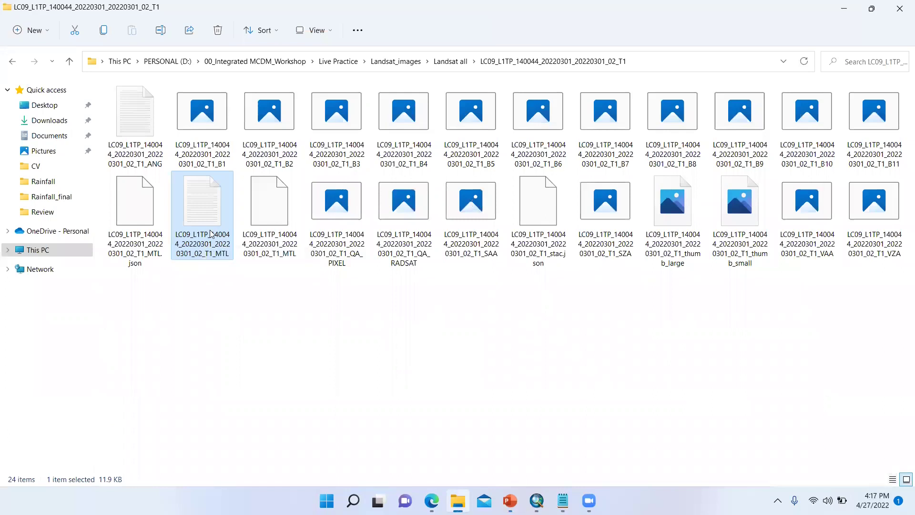
double_click(211, 234)
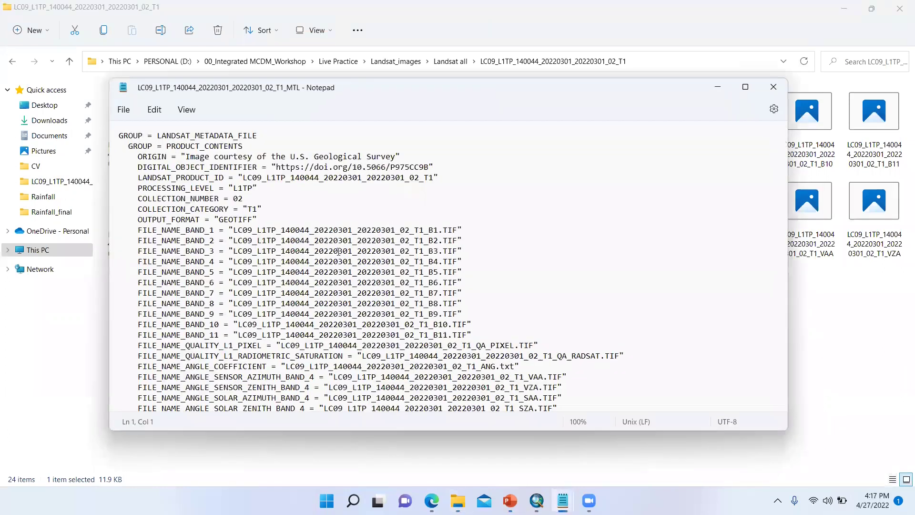
Locate the LEVEL1_RADIOMETRIC_RESCALING group in the metadata file and highlight its name
scroll(303, 293, down, 6)
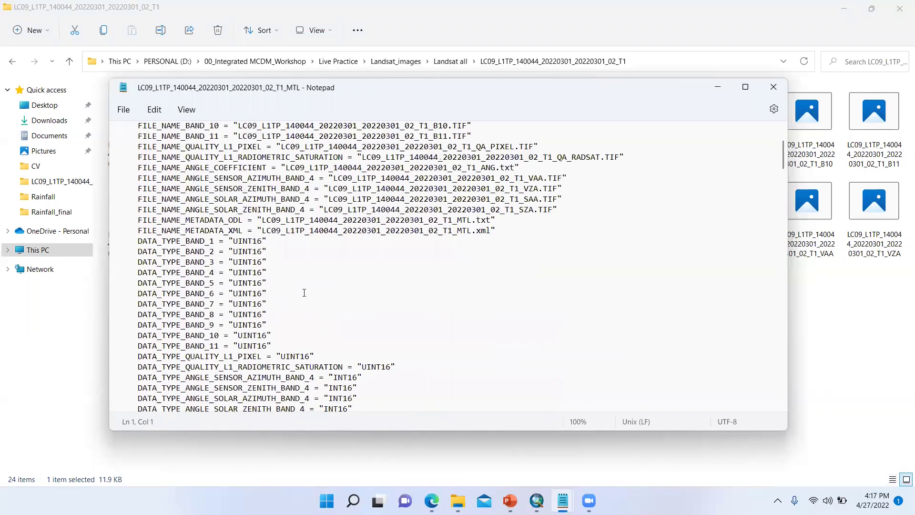
scroll(304, 293, down, 20)
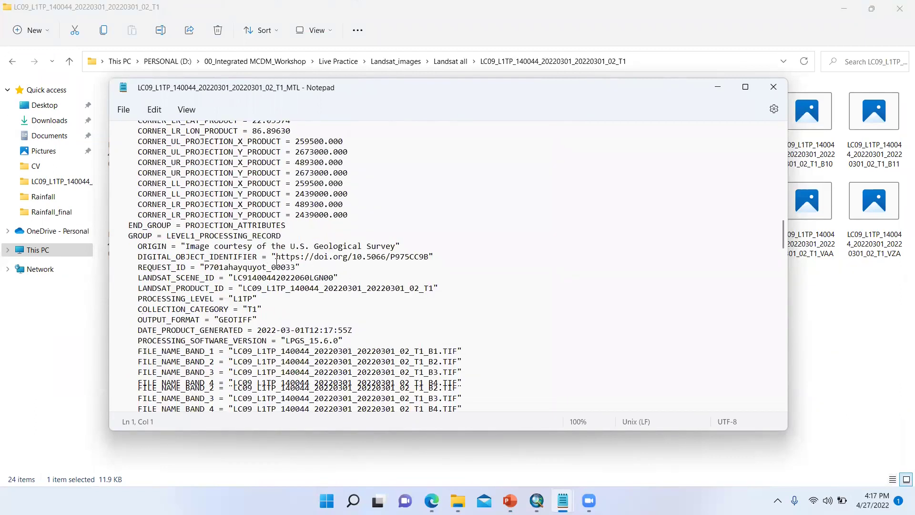
scroll(277, 263, down, 12)
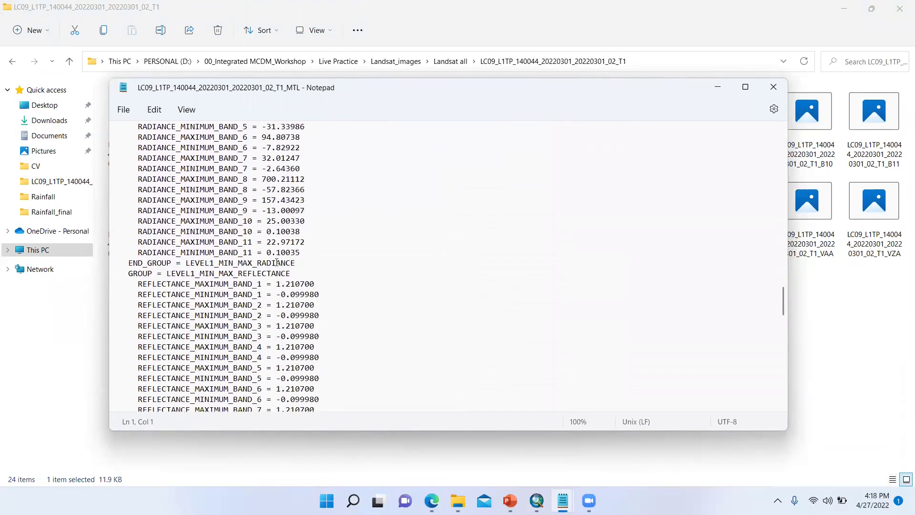
scroll(277, 263, down, 20)
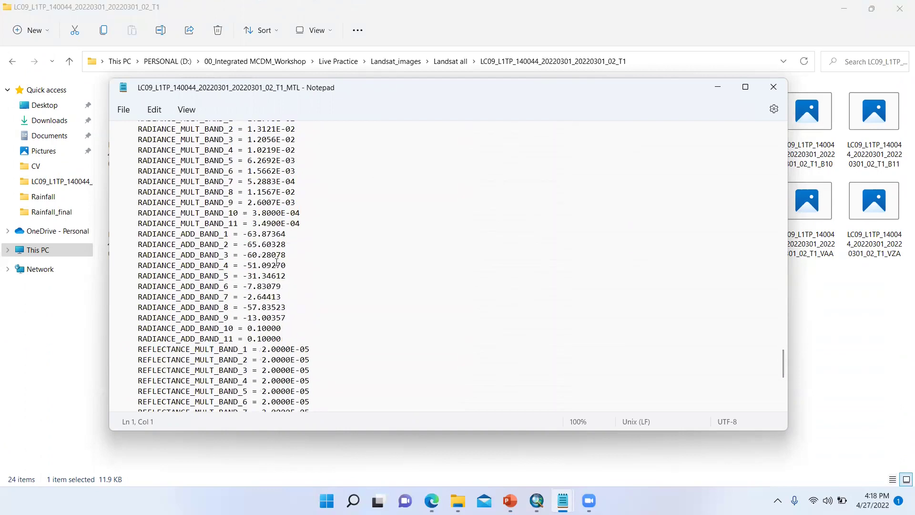
scroll(199, 243, up, 2)
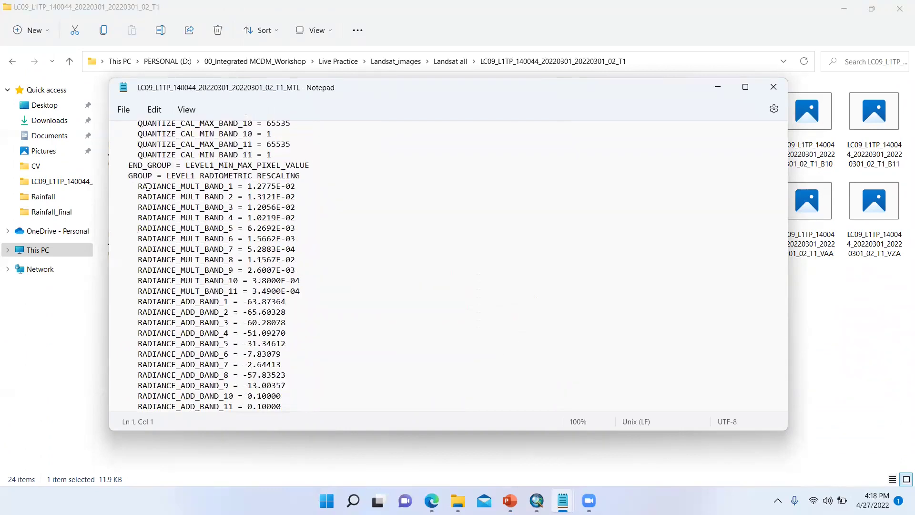
drag(166, 175, 299, 175)
Switch to PowerPoint and check the RADIANCE_MULT_BAND_x parameter name in the slide's definition of the multiplicative factor
mouse_move(432, 501)
click(509, 500)
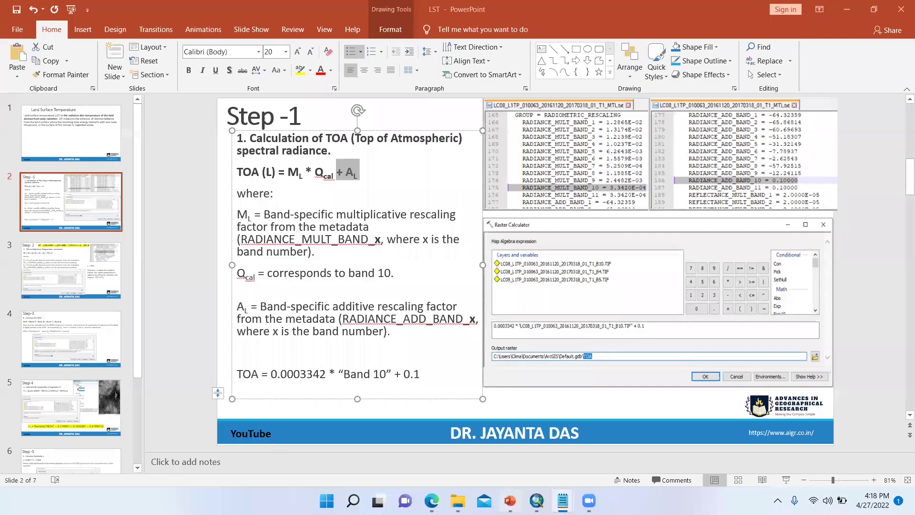
drag(237, 239, 381, 235)
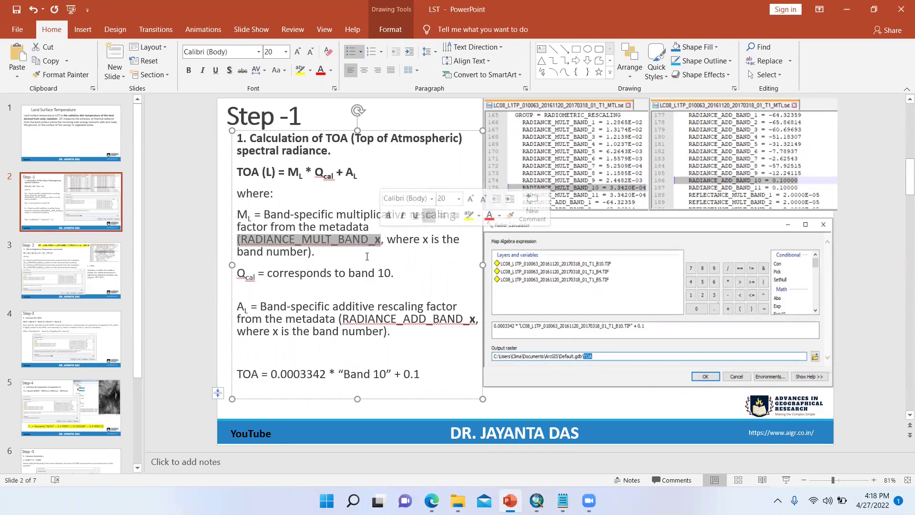
Return to the MTL file in Notepad and copy the RADIANCE_MULT_BAND_10 value 3.8000E-04
mouse_move(563, 500)
click(659, 455)
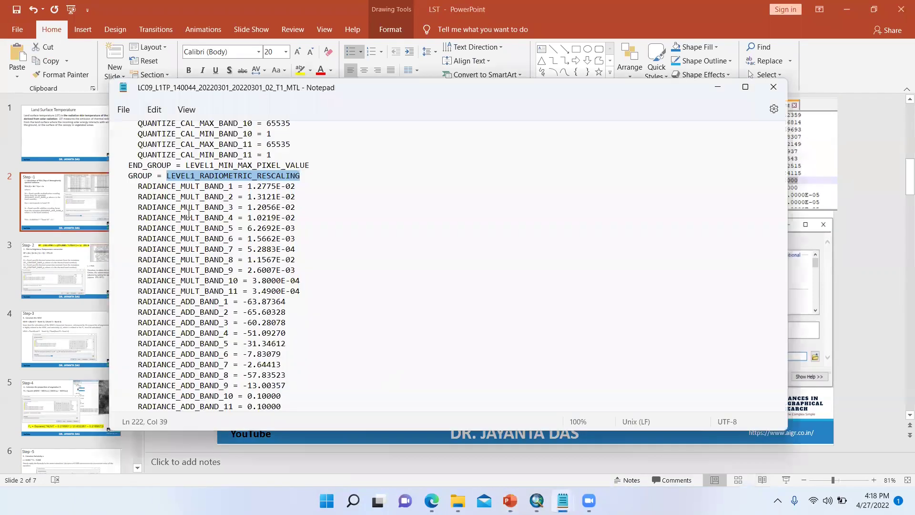
drag(137, 280, 243, 280)
click(307, 282)
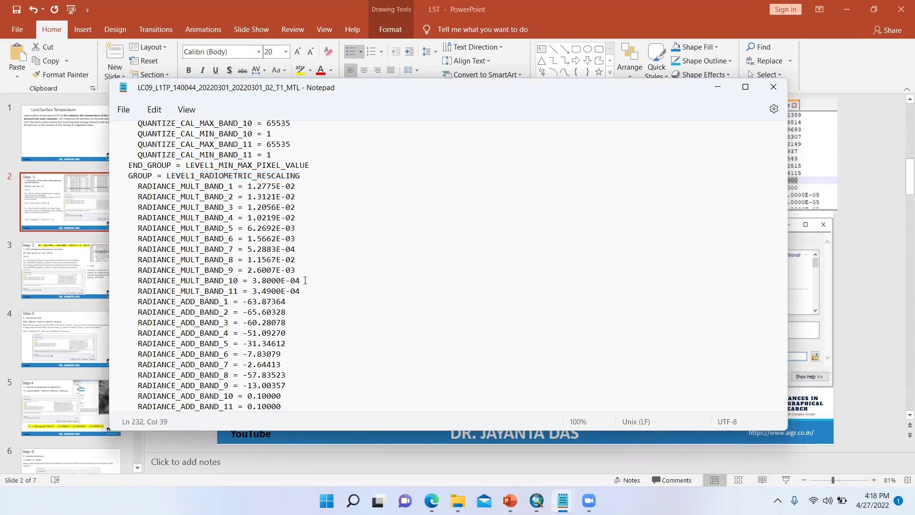
drag(304, 280, 253, 282)
right_click(272, 285)
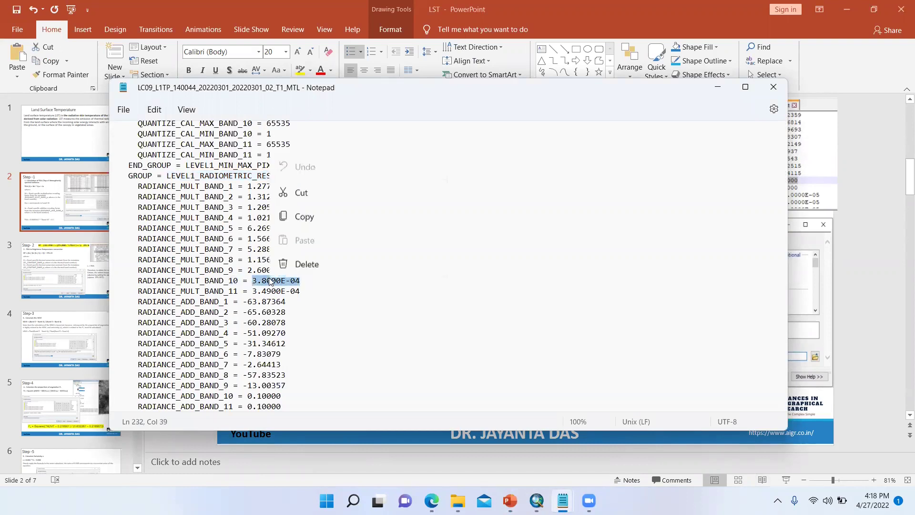
click(309, 93)
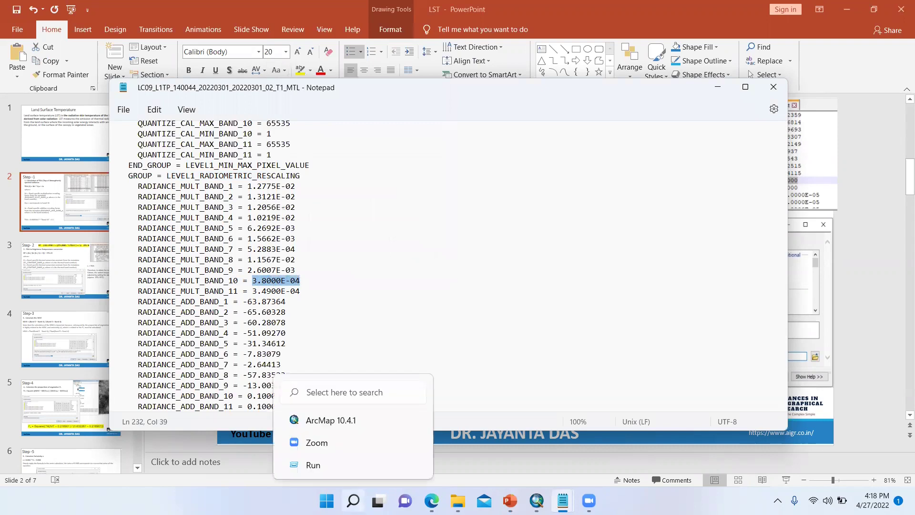
Switch to Excel and create a blank workbook
click(353, 500)
click(283, 178)
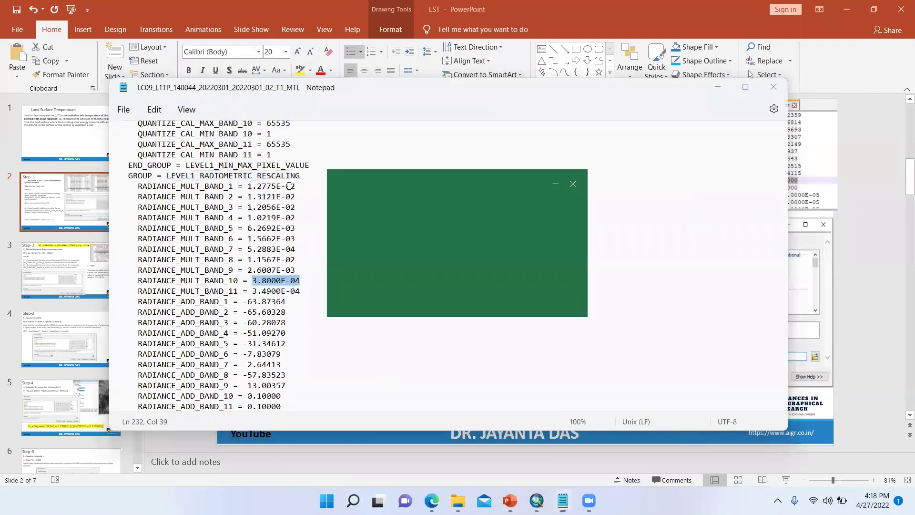
click(160, 126)
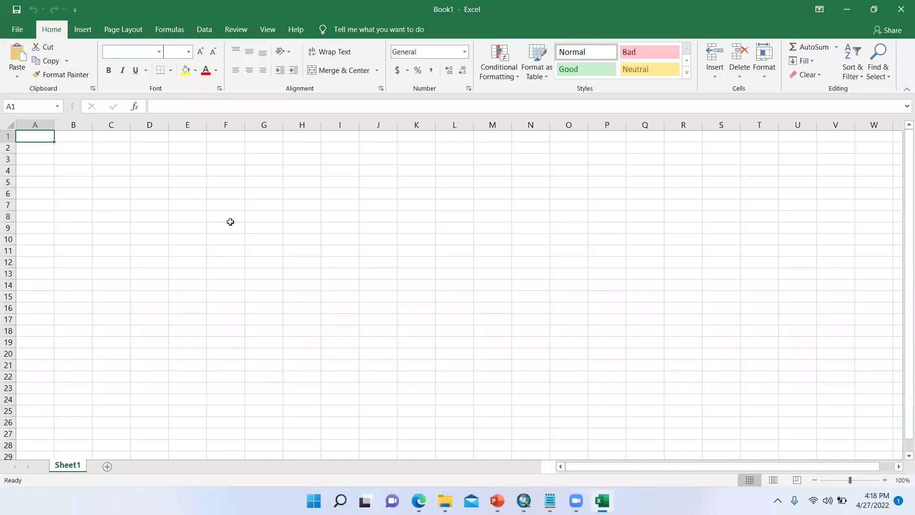
Paste the copied RADIANCE_MULT_BAND_10 value into cell E6 as text and select its decimal form 0.00038
click(184, 191)
right_click(185, 193)
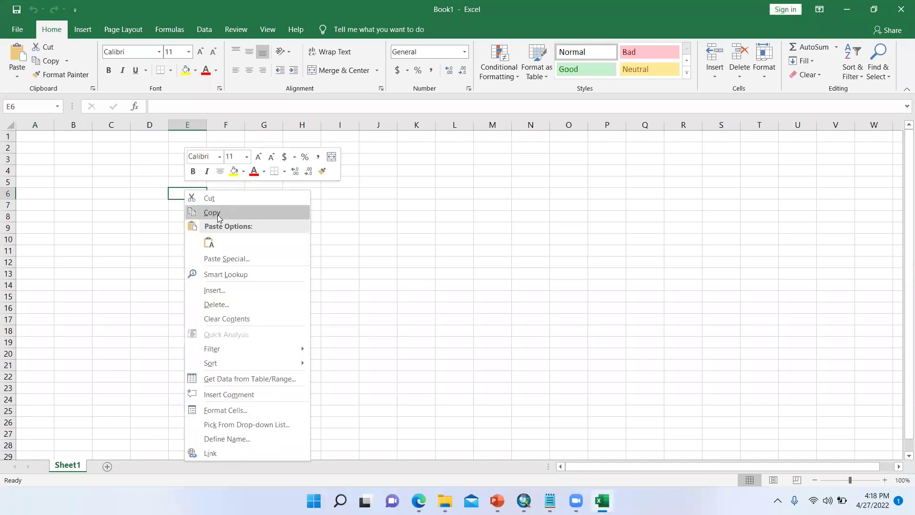
click(208, 243)
double_click(184, 193)
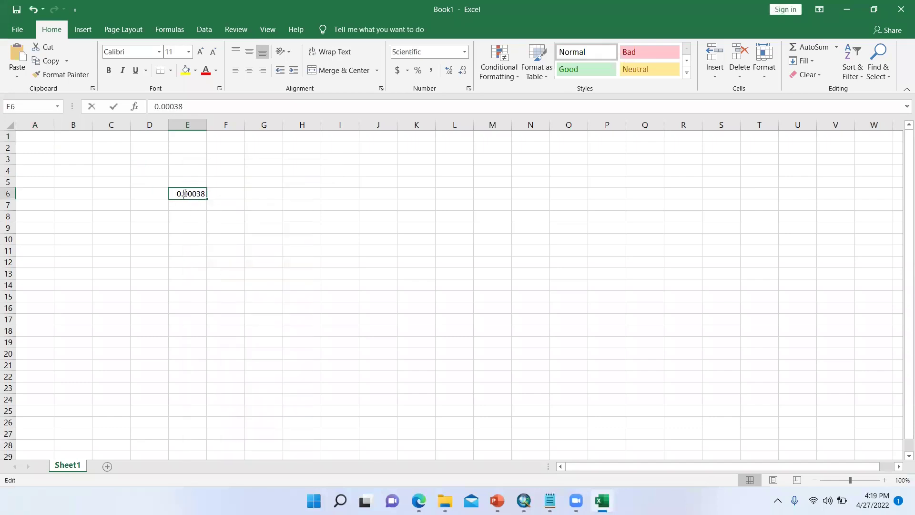
drag(174, 193, 200, 193)
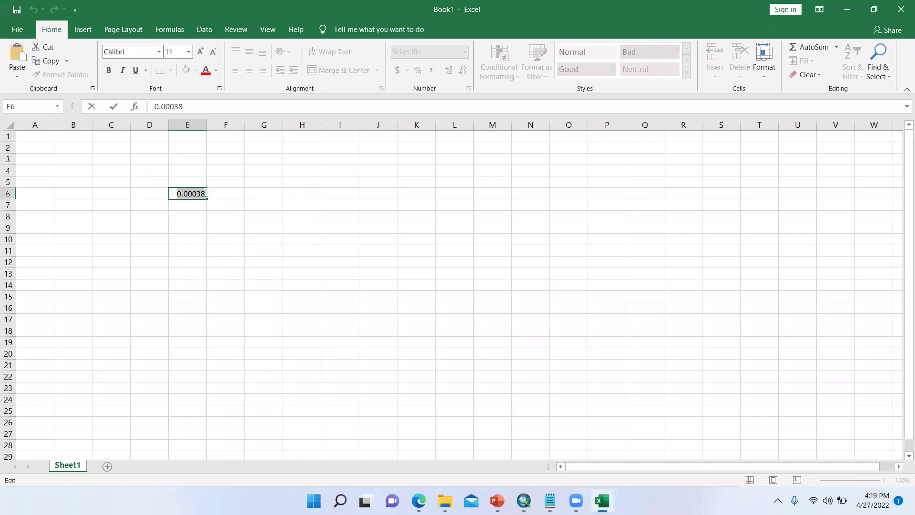
Switch to ArcMap and open the Raster Calculator from the Spatial Analyst Map Algebra tools
key(alt+Tab)
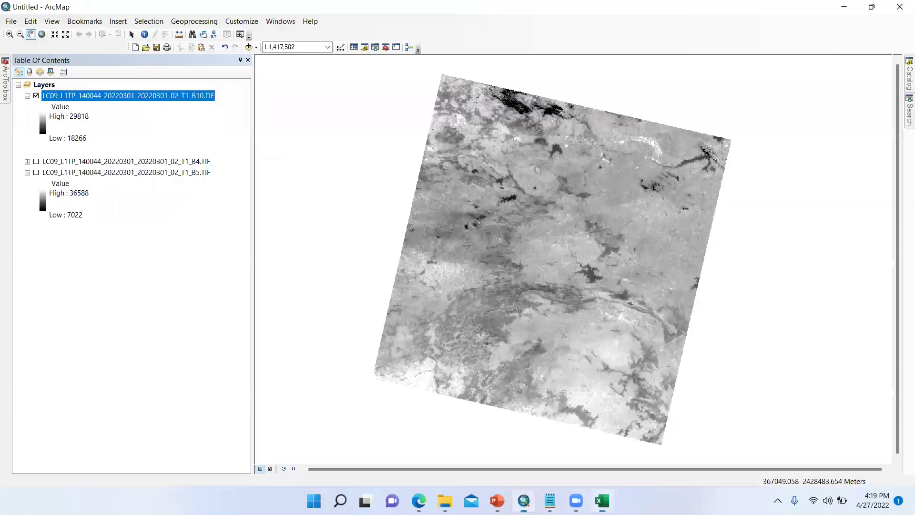
click(4, 94)
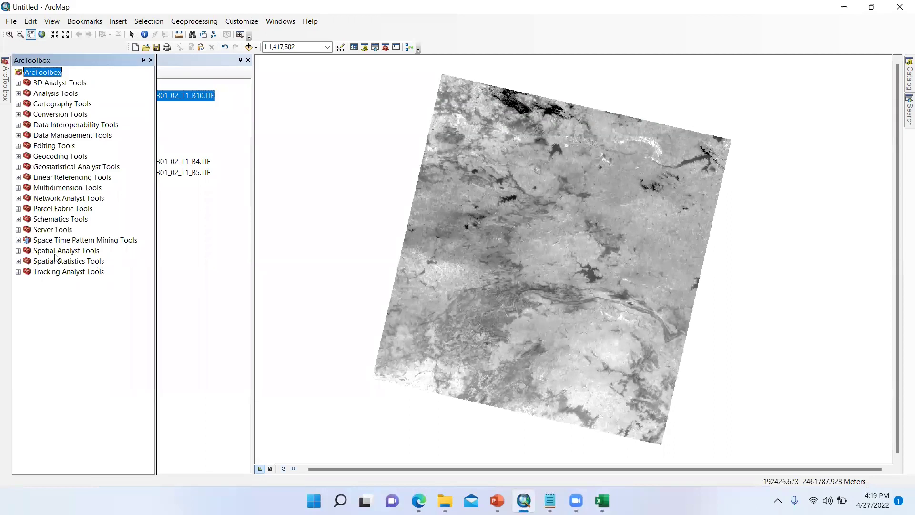
click(19, 251)
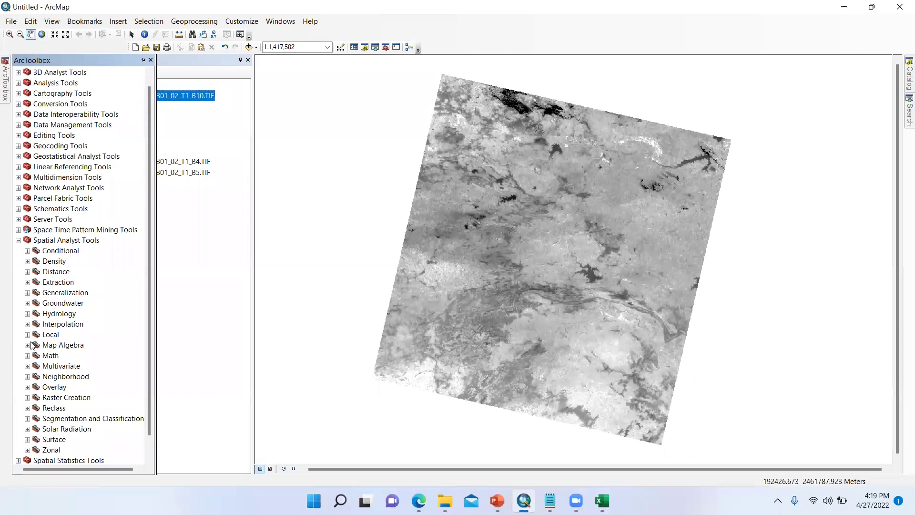
click(27, 346)
click(79, 355)
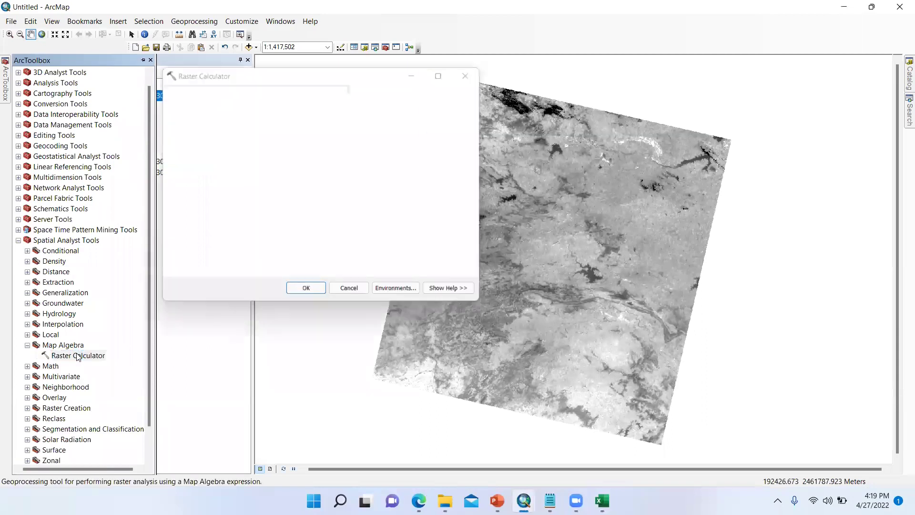
Enter the expression 0.00038*"LC09_L1TP_140044_20220301_20220301_02_T1_B10.TIF"+ in the Raster Calculator
click(190, 208)
text(0.00033)
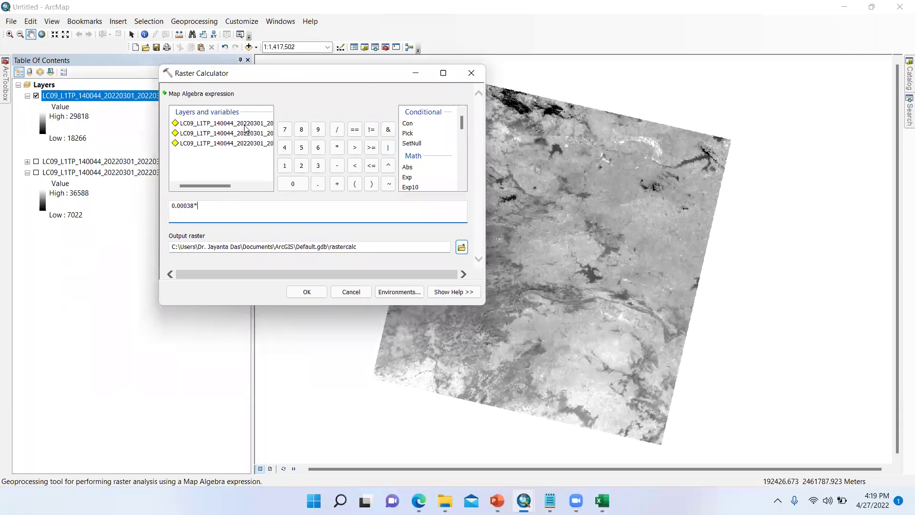
double_click(245, 125)
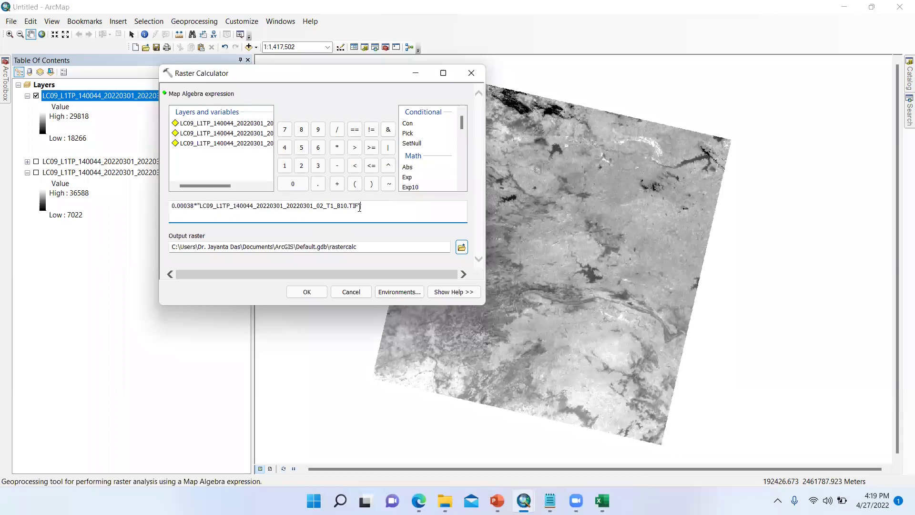
text(+)
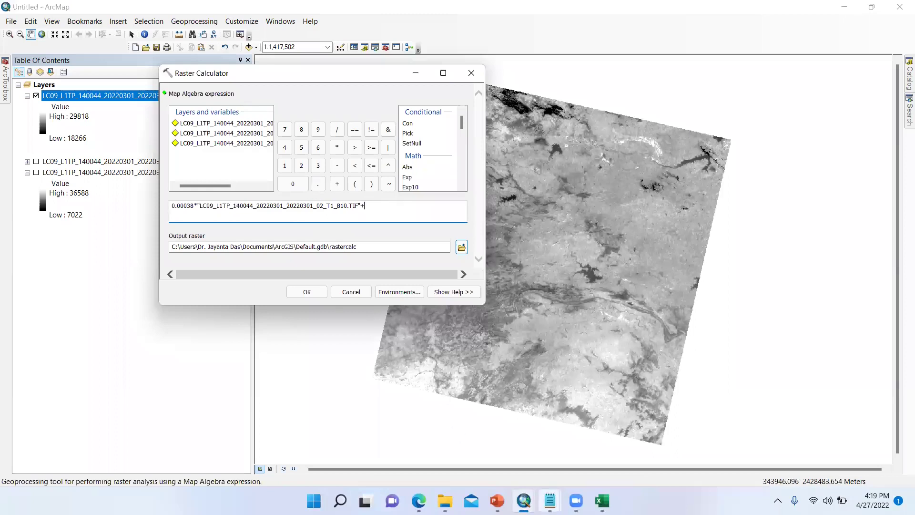
Switch to the MTL file in Notepad and copy the RADIANCE_ADD_BAND_10 value 0.10000
mouse_move(550, 500)
click(677, 441)
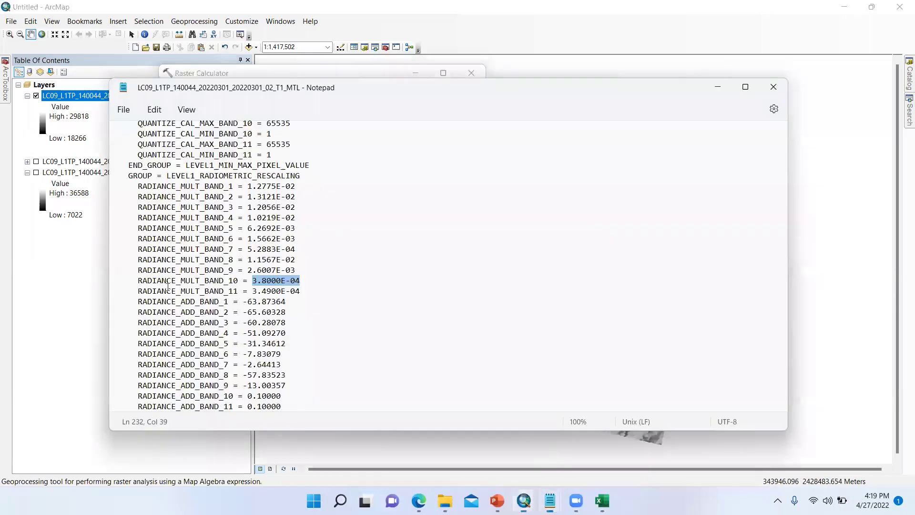
click(235, 333)
scroll(235, 332, down, 2)
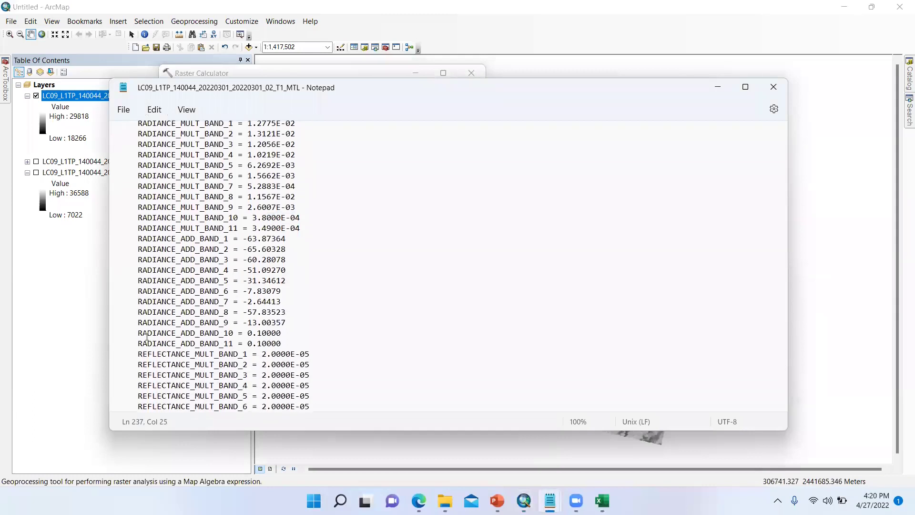
drag(137, 336, 282, 334)
click(299, 331)
mouse_move(576, 500)
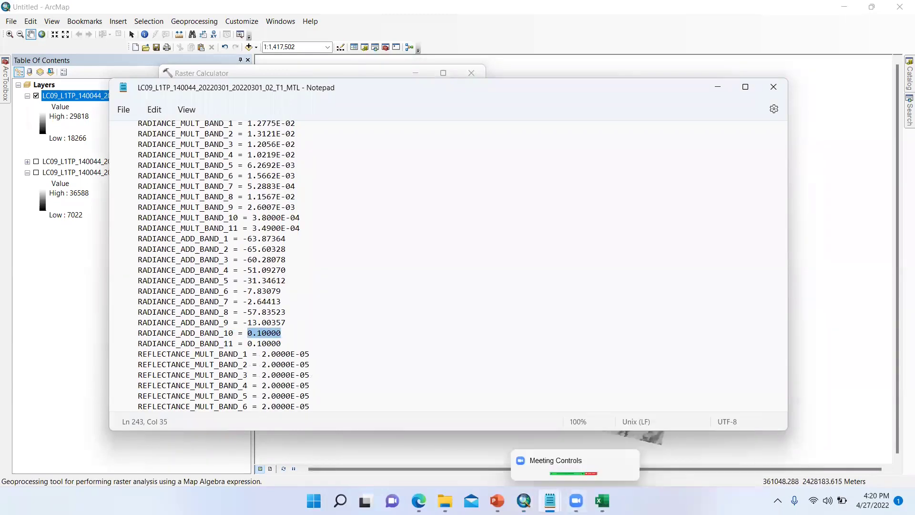
Return to ArcMap's Raster Calculator and complete the radiance expression with the copied 0.10000 offset
mouse_move(523, 501)
click(562, 460)
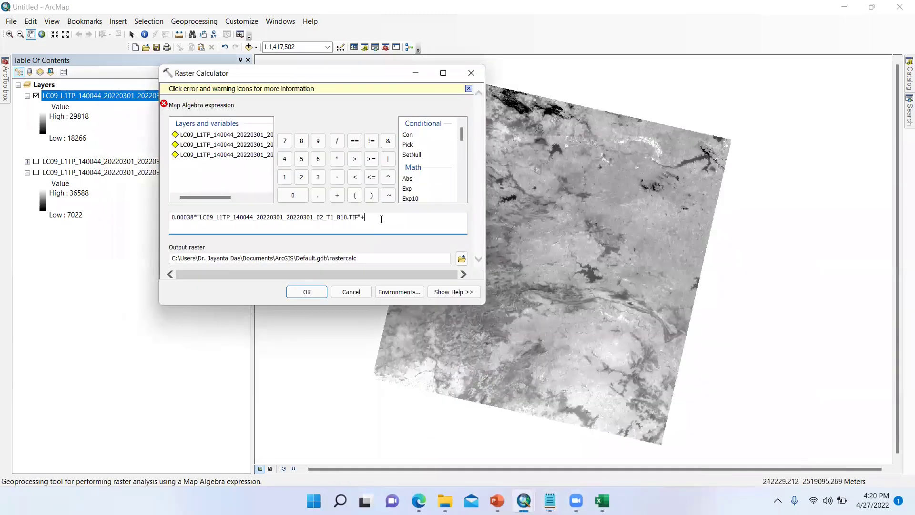
key(ctrl+v)
click(369, 262)
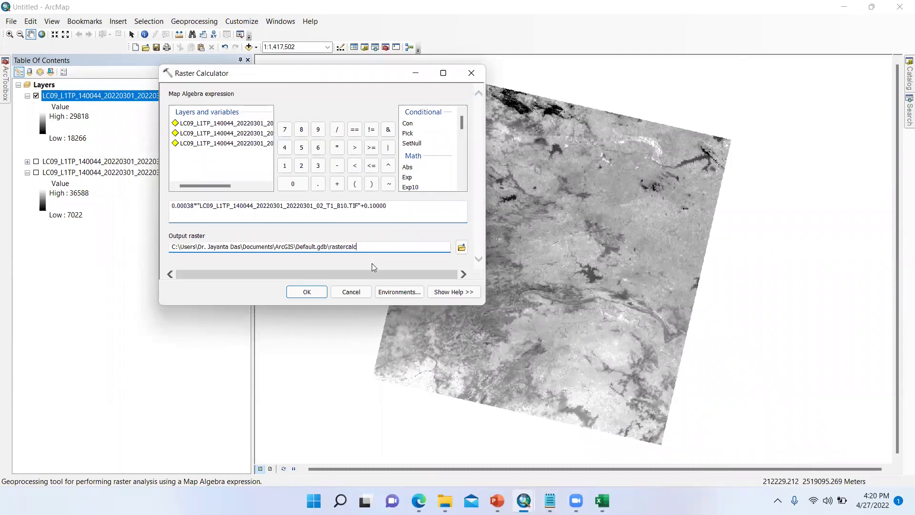
Browse for the output raster location and create a new folder named LST inside 00_Youtube
click(461, 247)
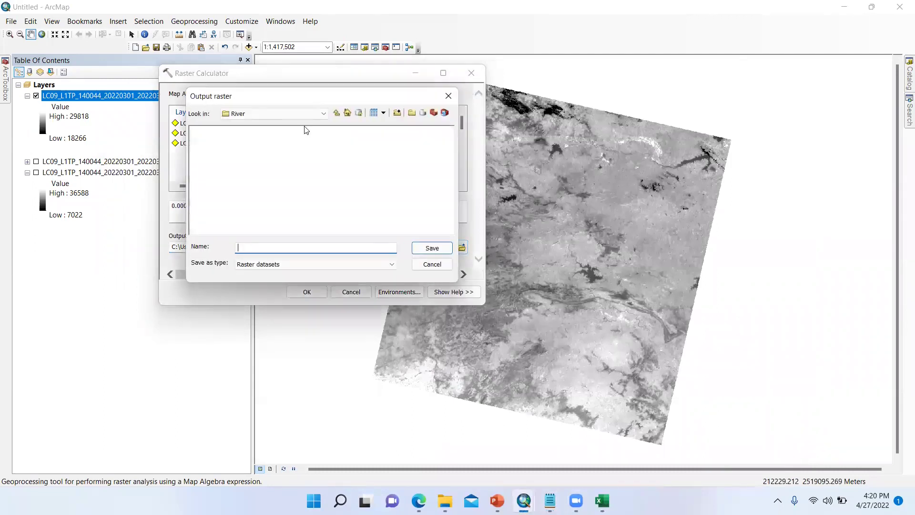
click(336, 114)
click(336, 114)
double_click(226, 142)
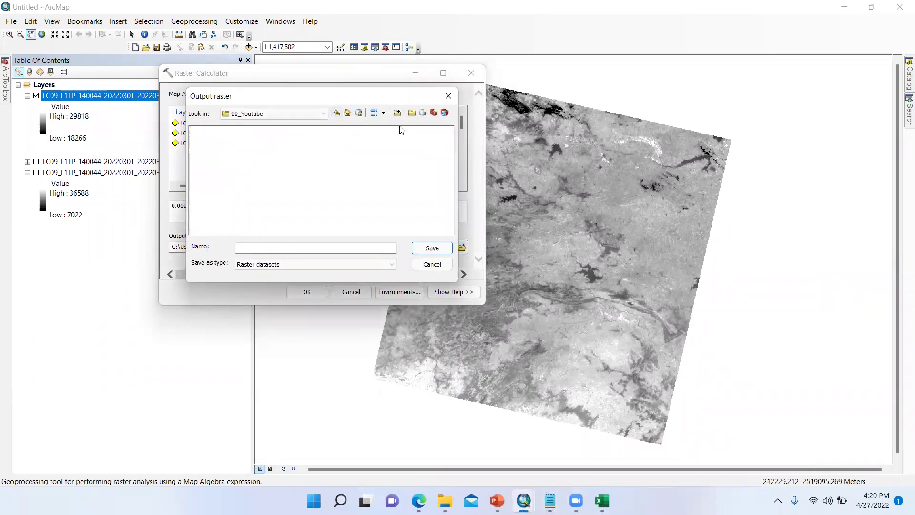
click(412, 112)
text(LST)
key(Return)
key(Return)
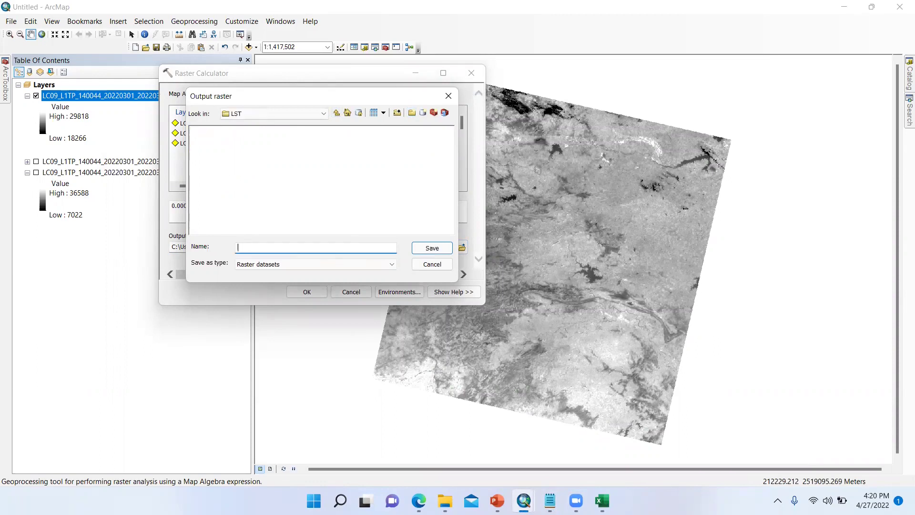
Save the output raster as TOA.tif in the LST folder and run the calculation
text(TOA.tif)
click(432, 248)
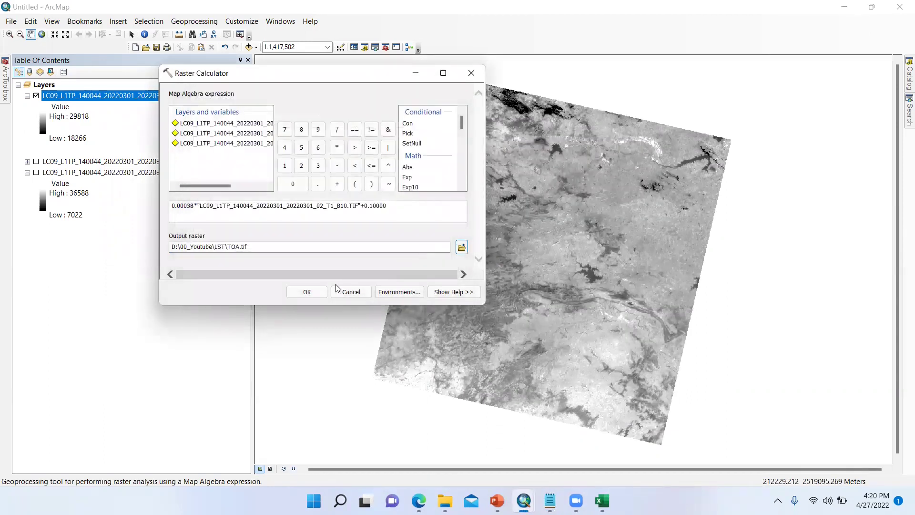
click(312, 297)
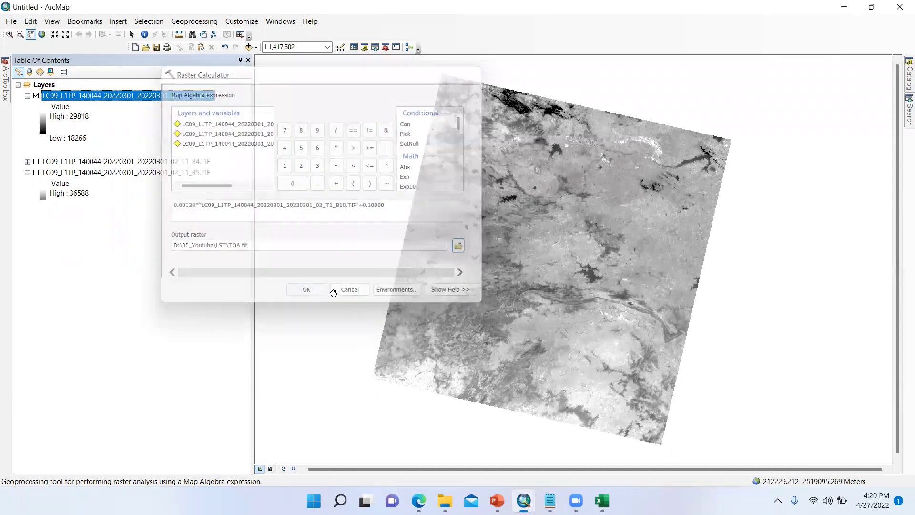
Switch to PowerPoint and highlight the − 273.15 term of the brightness temperature formula on the Step-2 slide
mouse_move(497, 500)
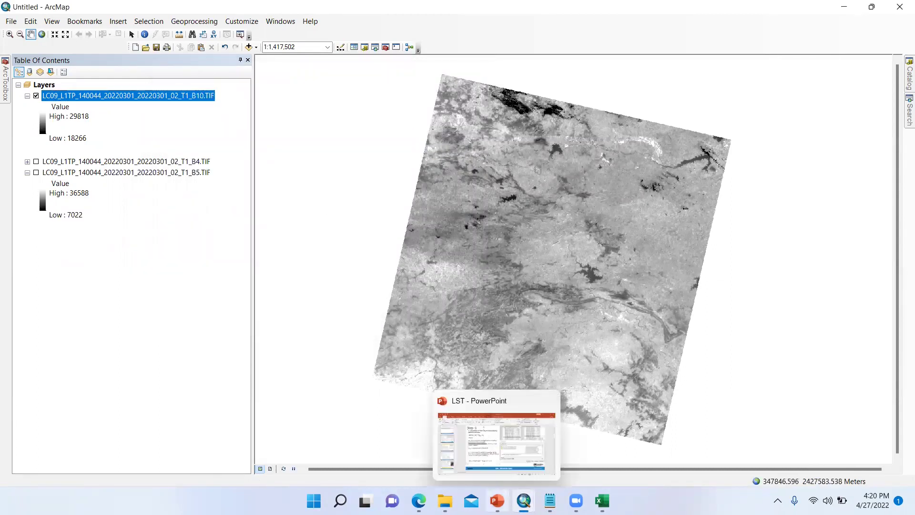
click(495, 443)
scroll(272, 144, down, 1)
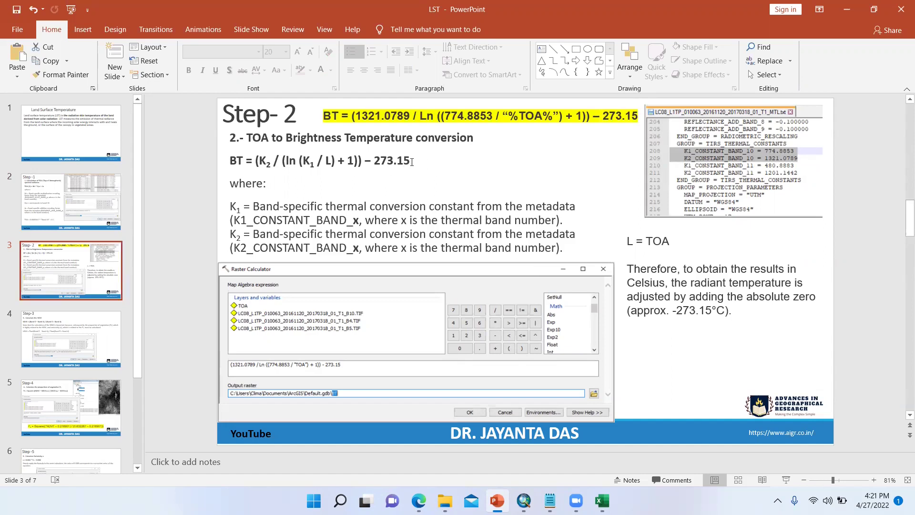
drag(412, 162, 365, 161)
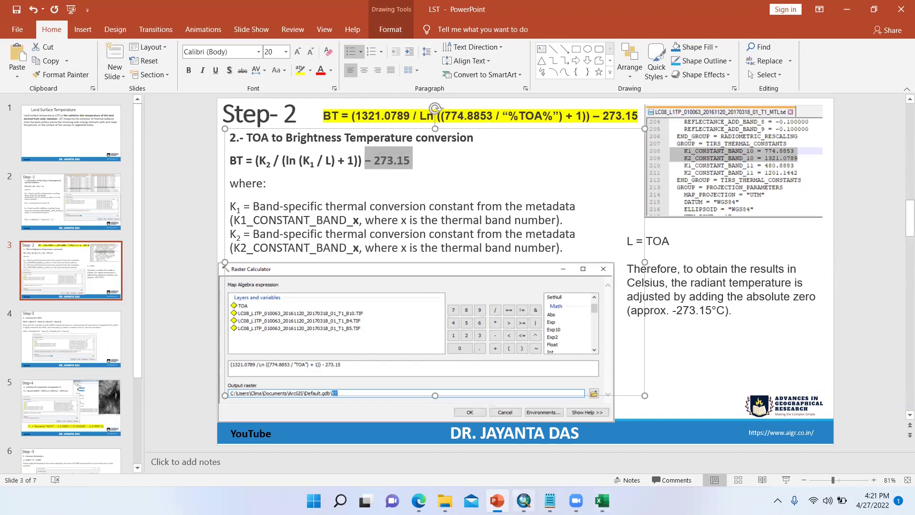
Check the TOA.tif layer in ArcMap, then search the MTL file in Notepad for K2 and select the K2_CONSTANT_BAND_10 value 1329.2405
click(523, 500)
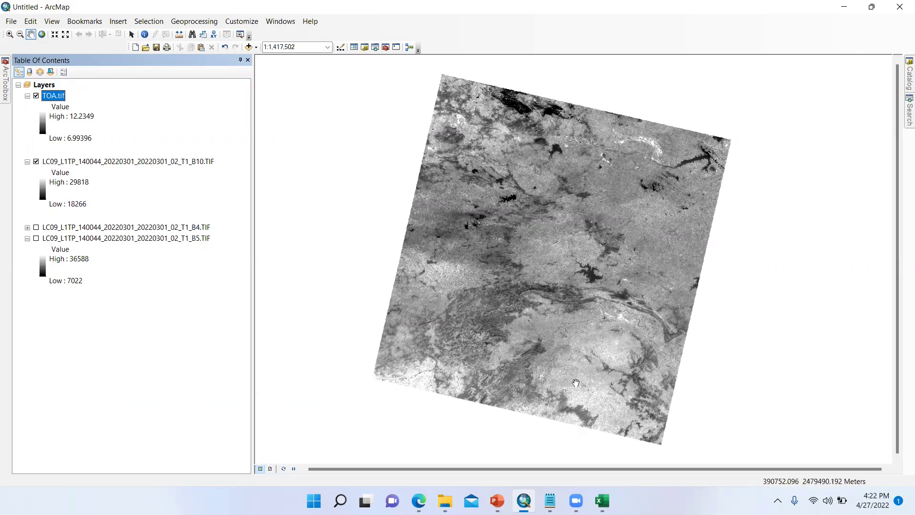
mouse_move(550, 500)
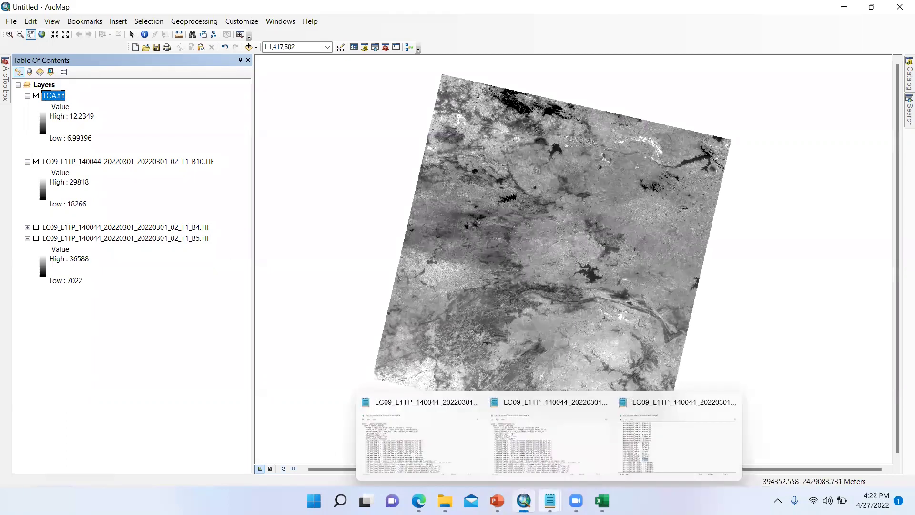
click(680, 442)
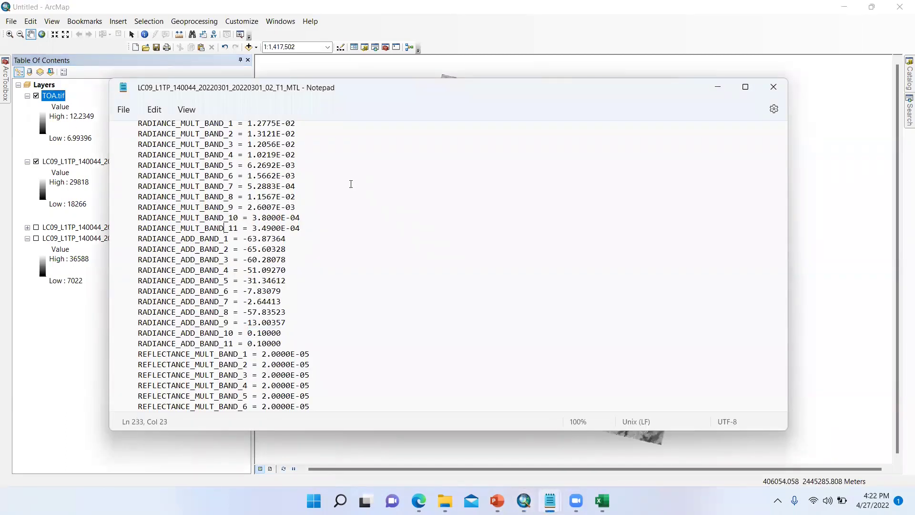
key(ctrl+f)
text(K)
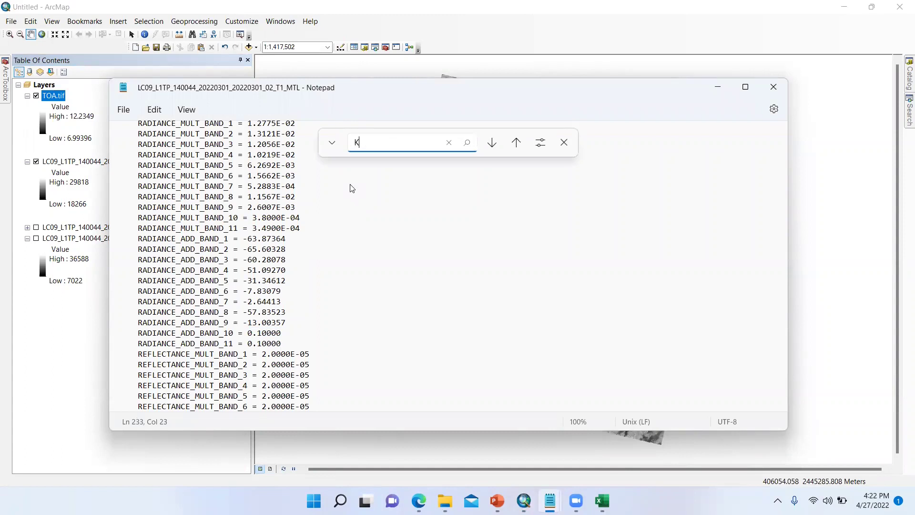
text(2)
click(492, 142)
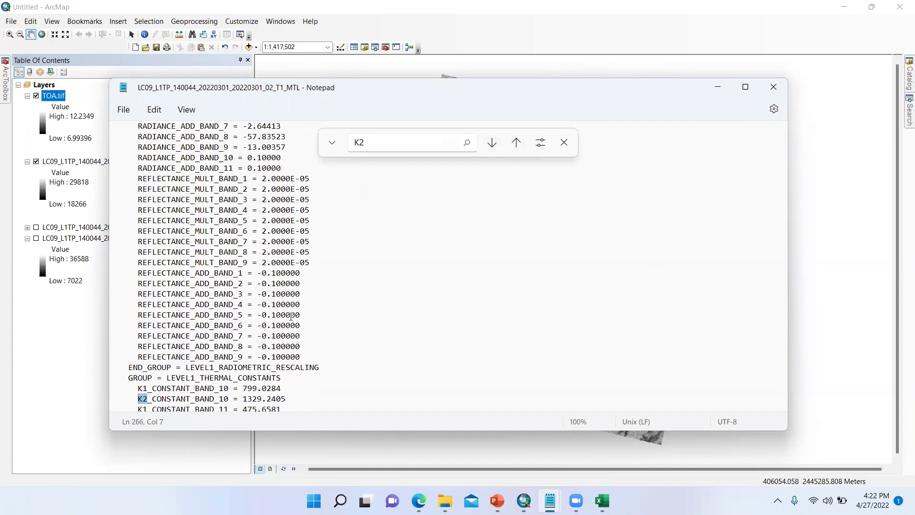
scroll(177, 354, down, 3)
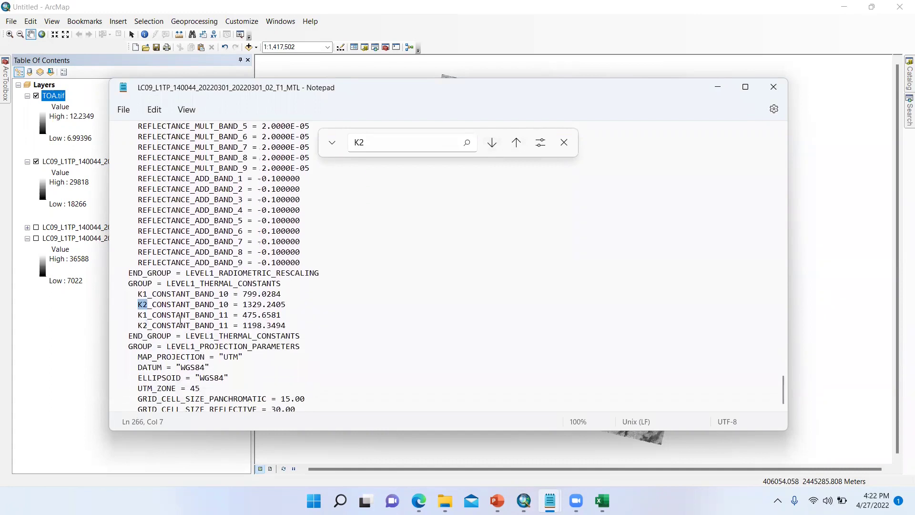
drag(200, 305, 243, 307)
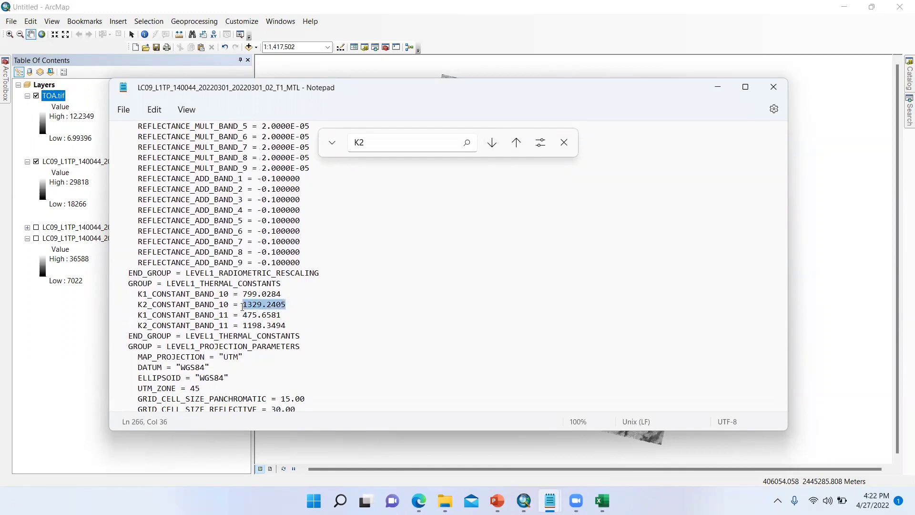
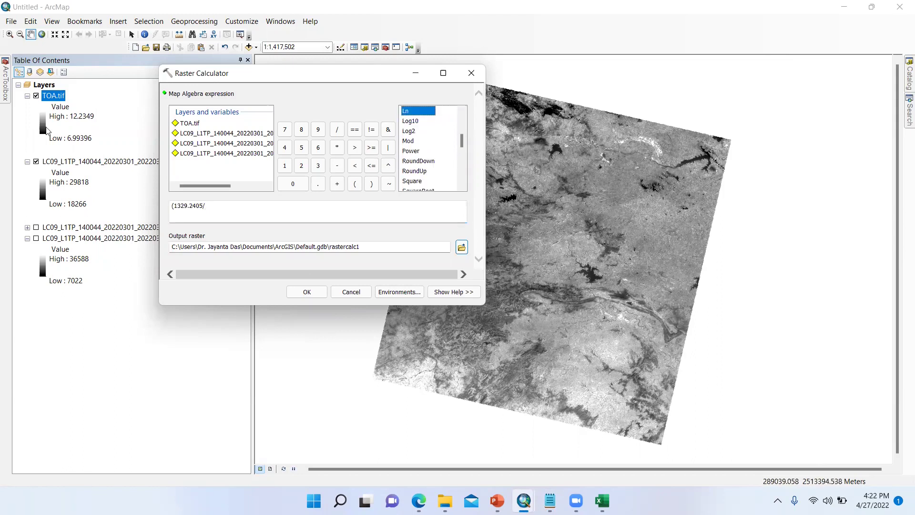
Extend the expression with Ln(( and the K1_CONSTANT_BAND_10 value 799.0284 copied from the MTL file in Notepad
double_click(417, 111)
text((()
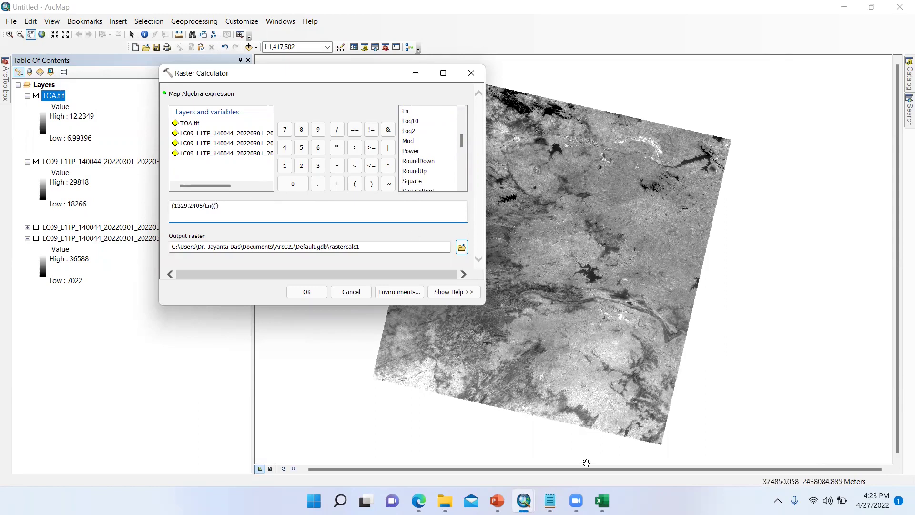
click(550, 500)
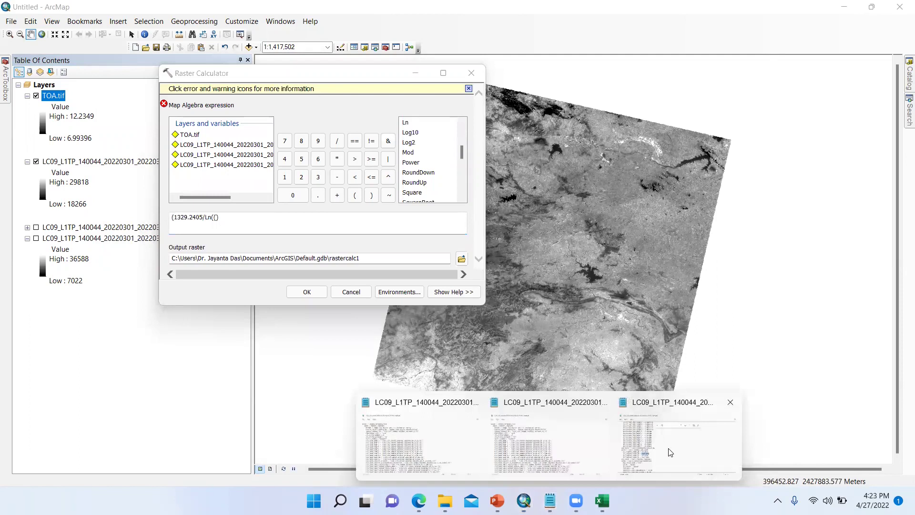
click(546, 477)
click(240, 306)
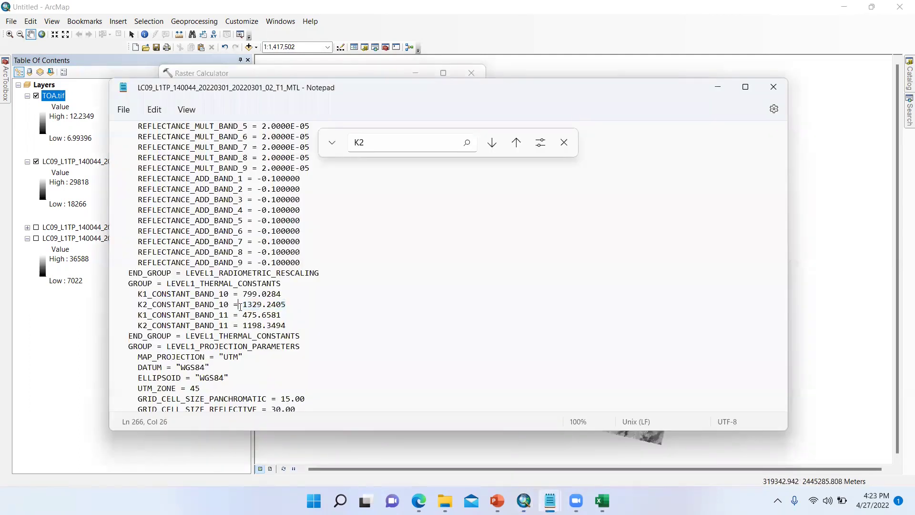
drag(241, 306, 282, 293)
key(ctrl+c)
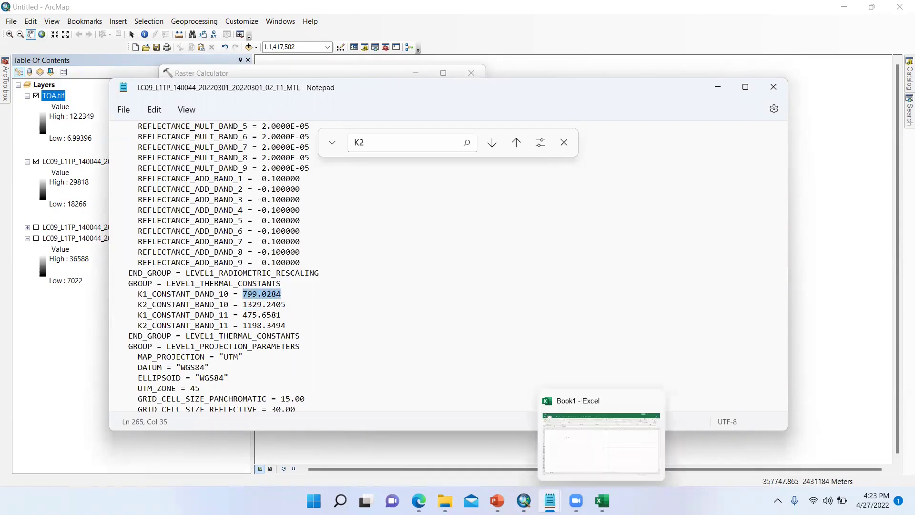
mouse_move(524, 500)
click(557, 459)
key(ctrl+v)
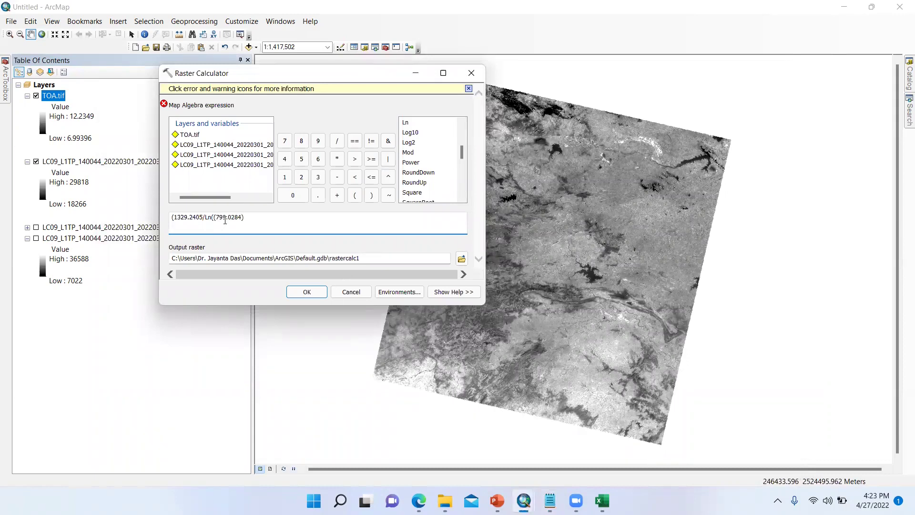
Complete the brightness temperature expression as (1329.2405/Ln((799.0284/"TOA.tif")+1))-273.15
text(/)
double_click(190, 135)
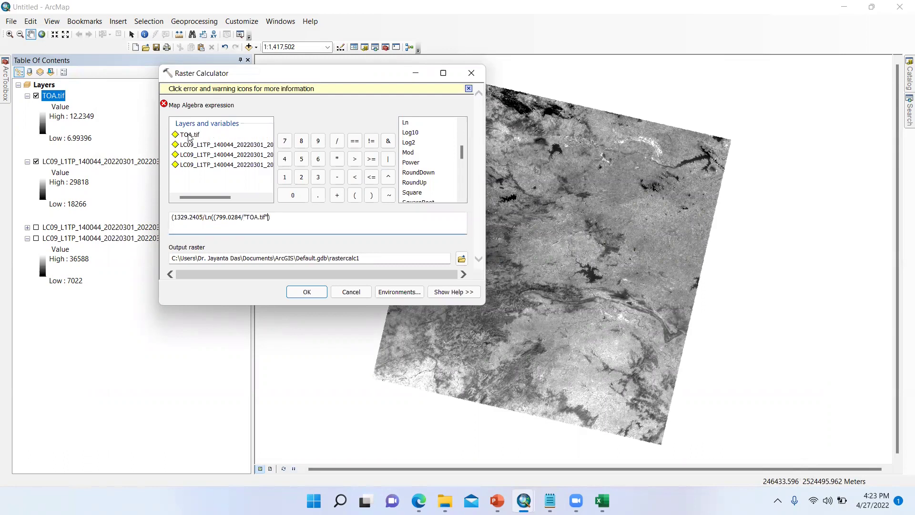
key(Right)
text(+)
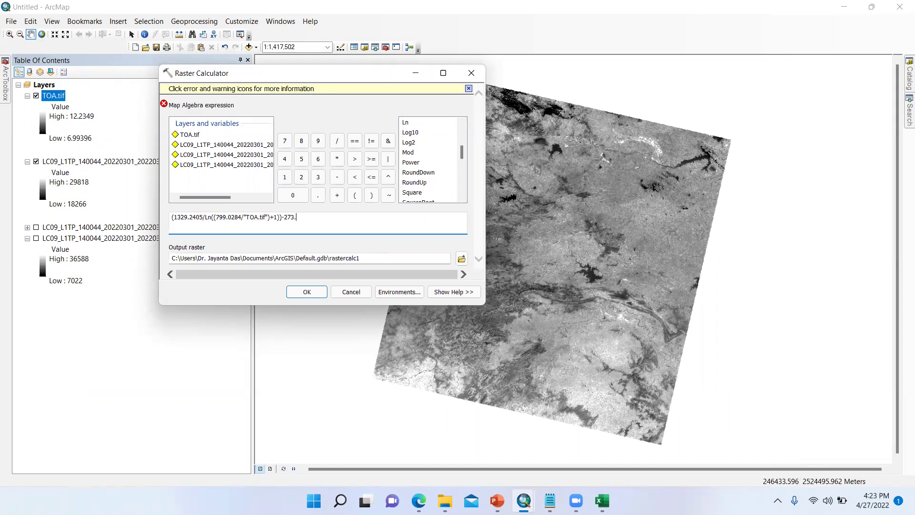
Set the output raster to BT.tif in the LST folder
click(363, 260)
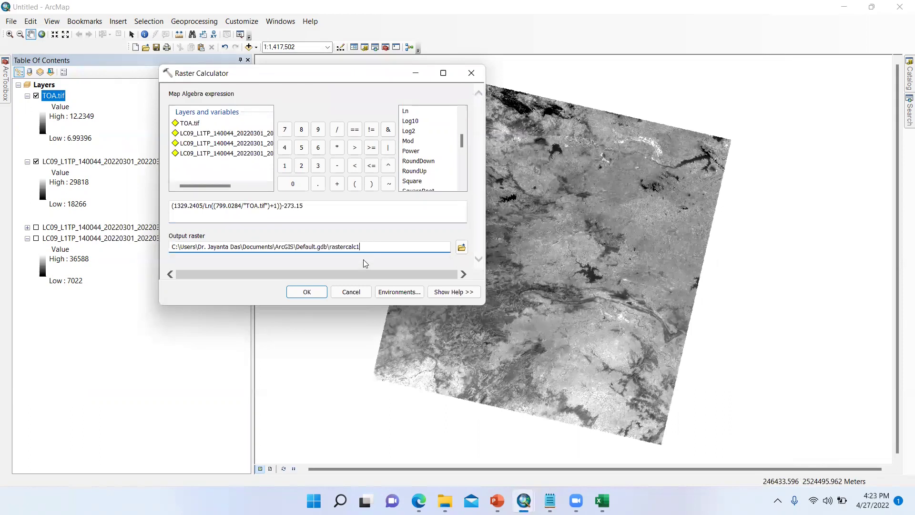
click(458, 249)
text(BT.tif)
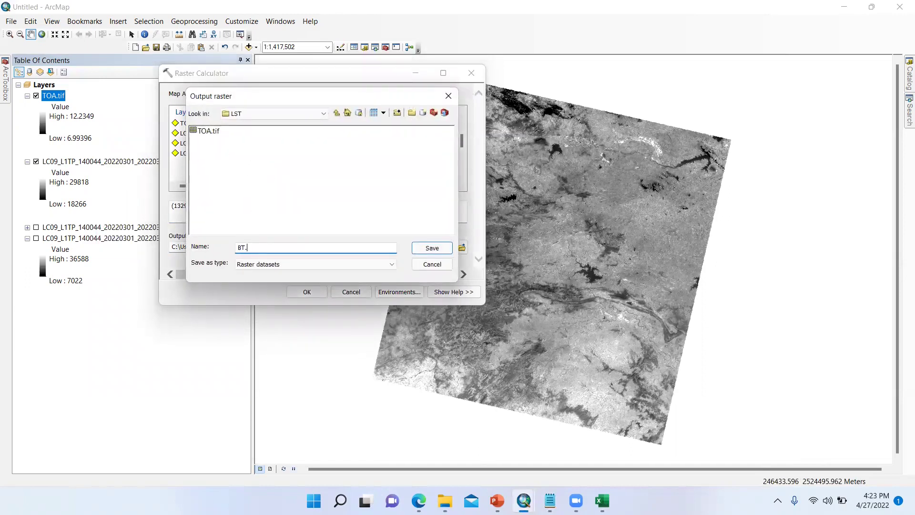
click(425, 249)
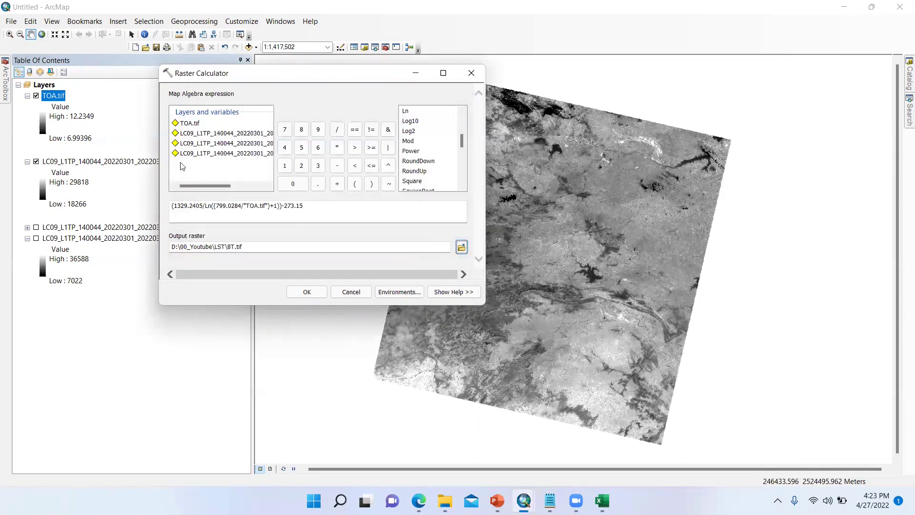
Compare the expression with the formula on the Step-2 slide in PowerPoint and run the calculation in ArcMap
mouse_move(497, 500)
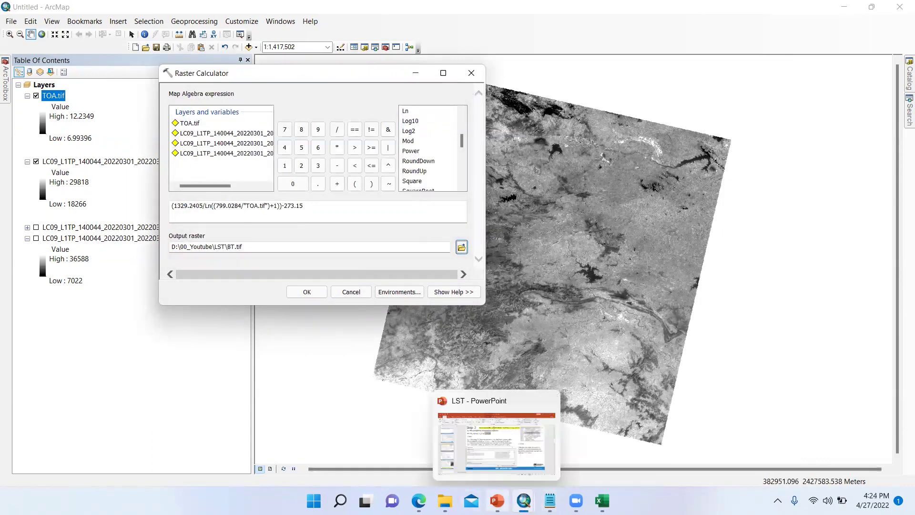
click(496, 444)
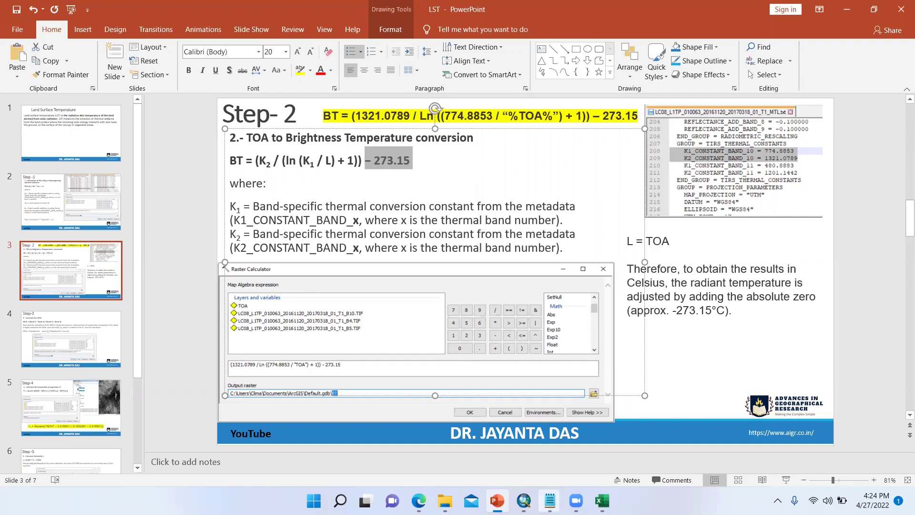
mouse_move(523, 500)
click(573, 452)
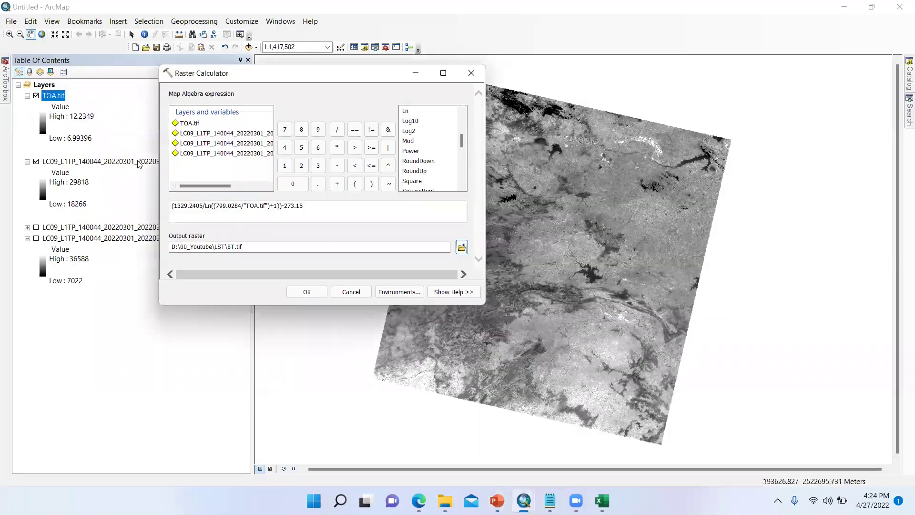
click(307, 292)
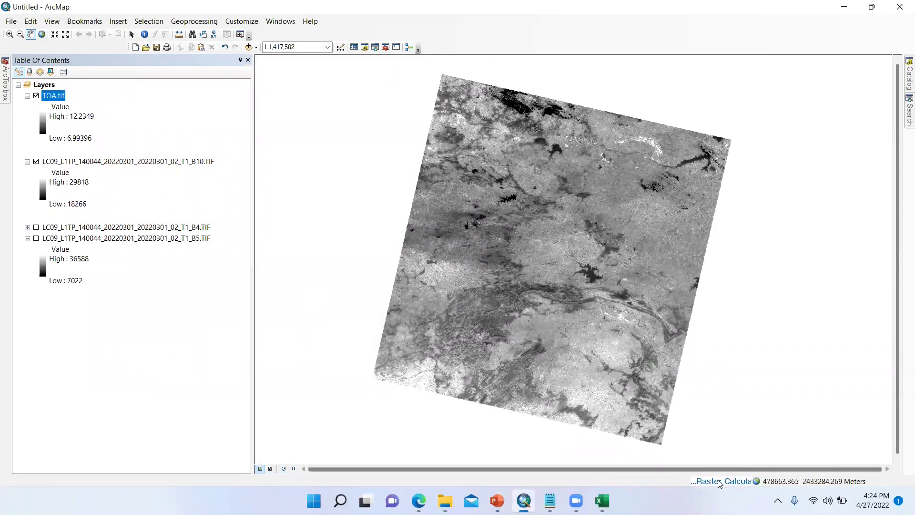
Switch to PowerPoint, show the Step-3 NDVI slide and highlight the Band 5 – Band 4 part of the formula
click(497, 500)
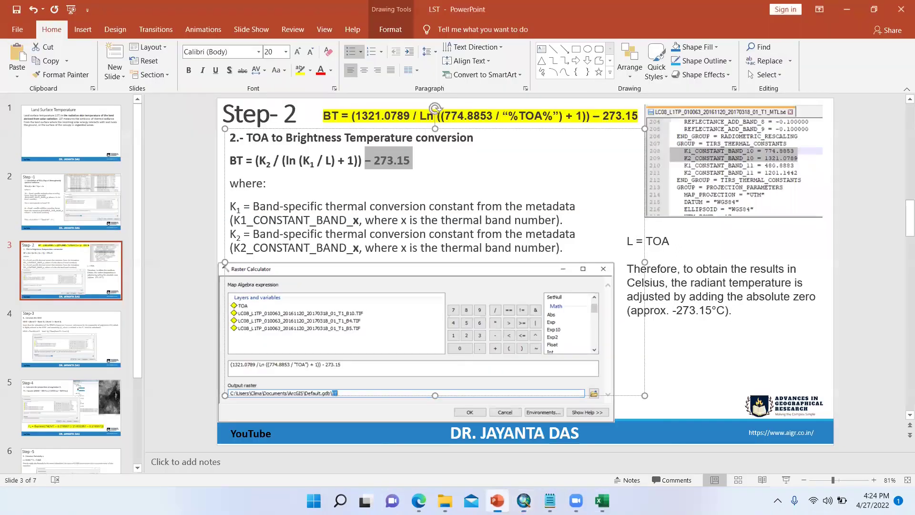
click(66, 337)
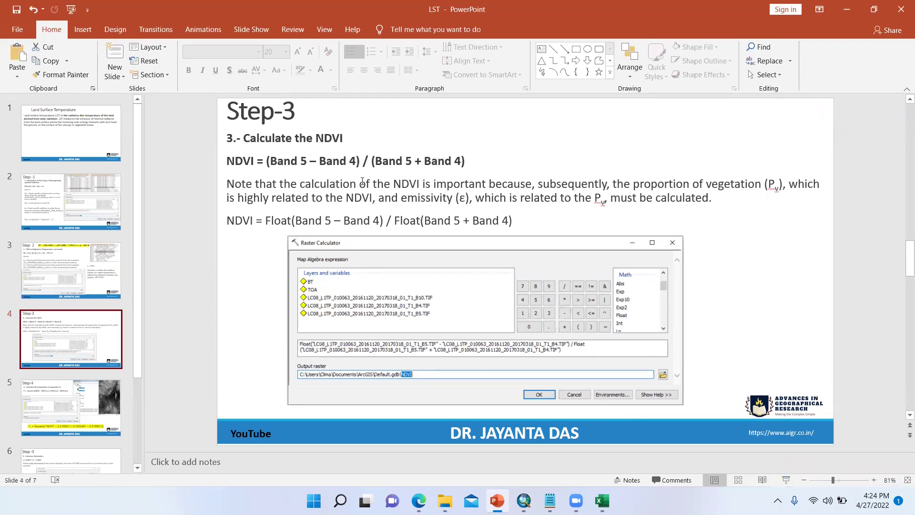
drag(296, 161, 370, 161)
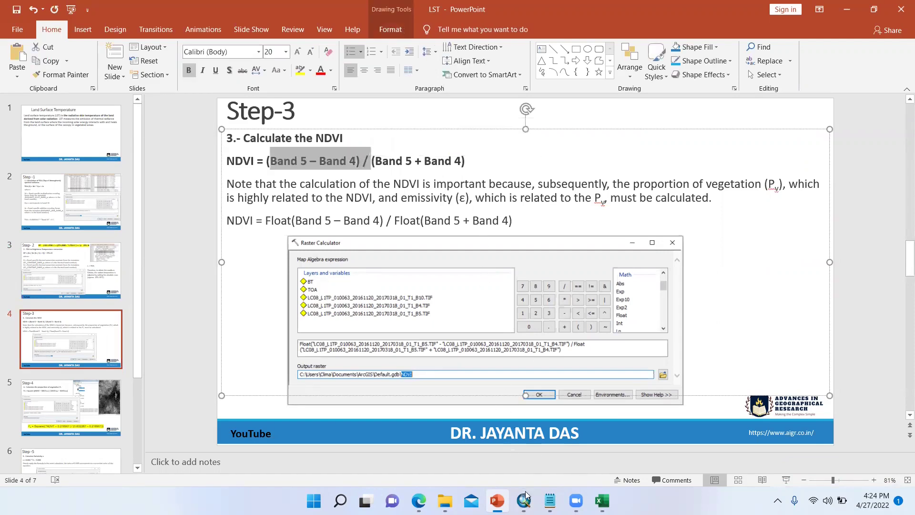
Open Raster Calculator in ArcMap and enter the bracketed difference of the band 5 raster minus the band 4 raster
mouse_move(526, 497)
click(524, 442)
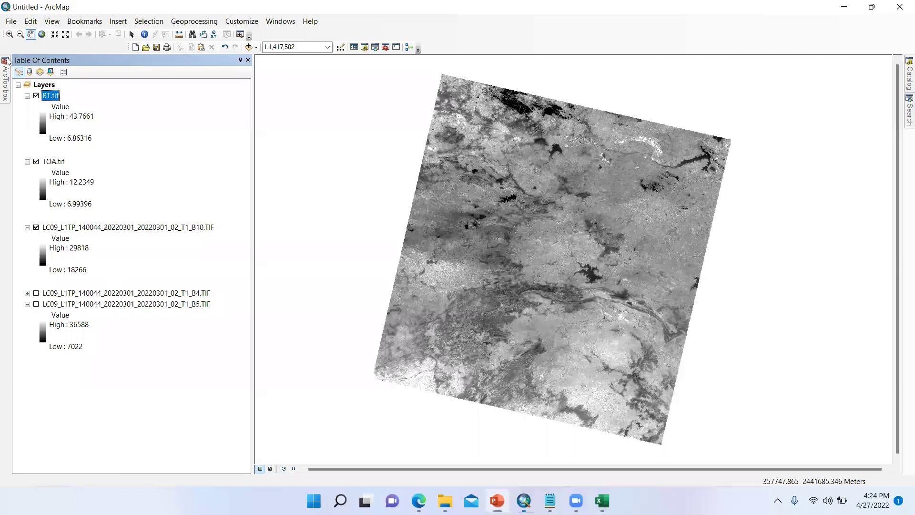
mouse_move(6, 87)
double_click(78, 356)
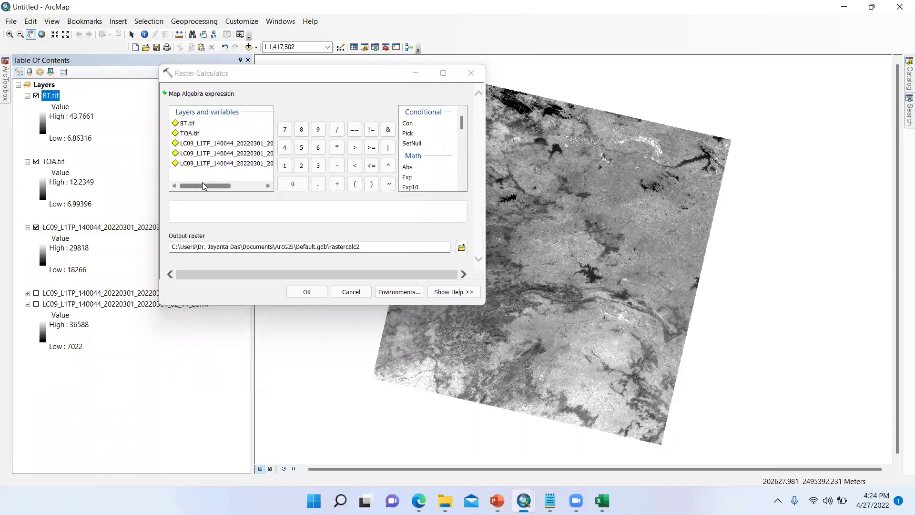
click(181, 211)
text(()
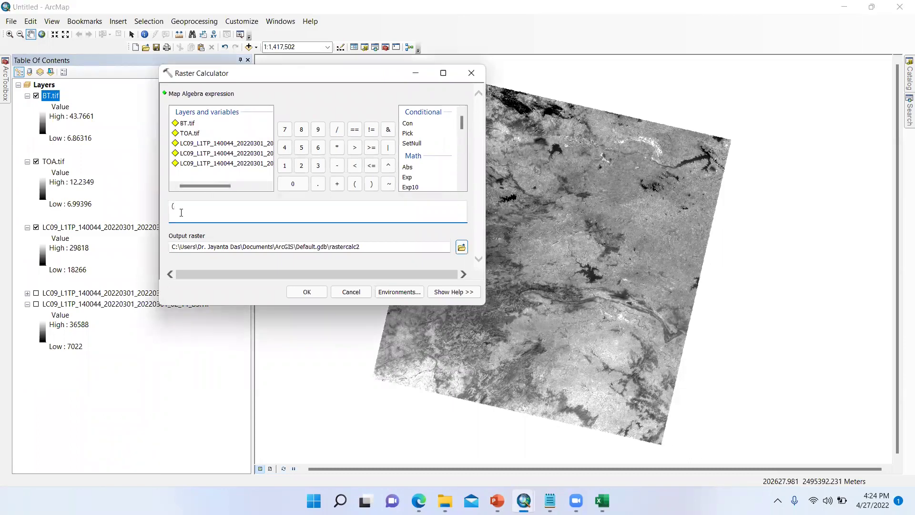
double_click(241, 162)
text(-)
double_click(243, 154)
text())
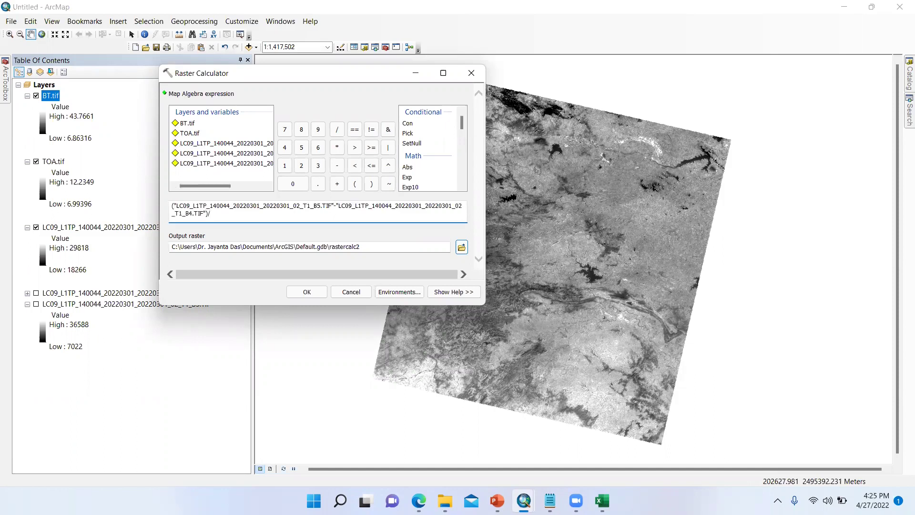
Complete the NDVI expression by dividing the band difference by a second bracketed term of the band 5 and band 4 rasters
text(/()
double_click(243, 163)
text(+)
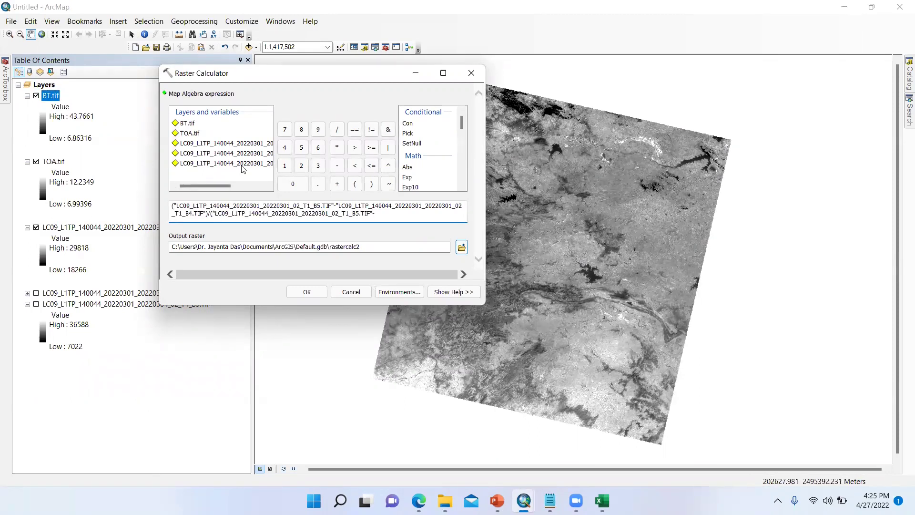
double_click(249, 153)
text())
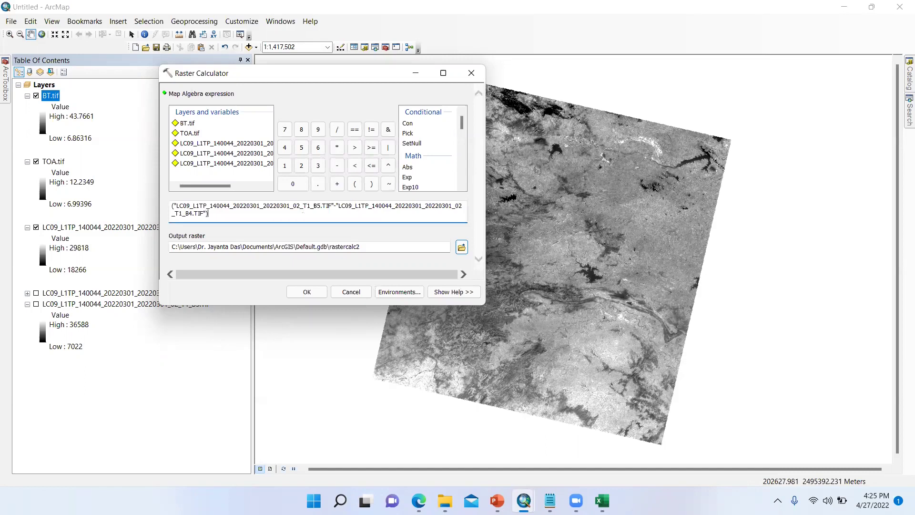
Save the output raster as NDVI.tif in the LST folder and run the calculation
click(461, 247)
text(NDVI.tif)
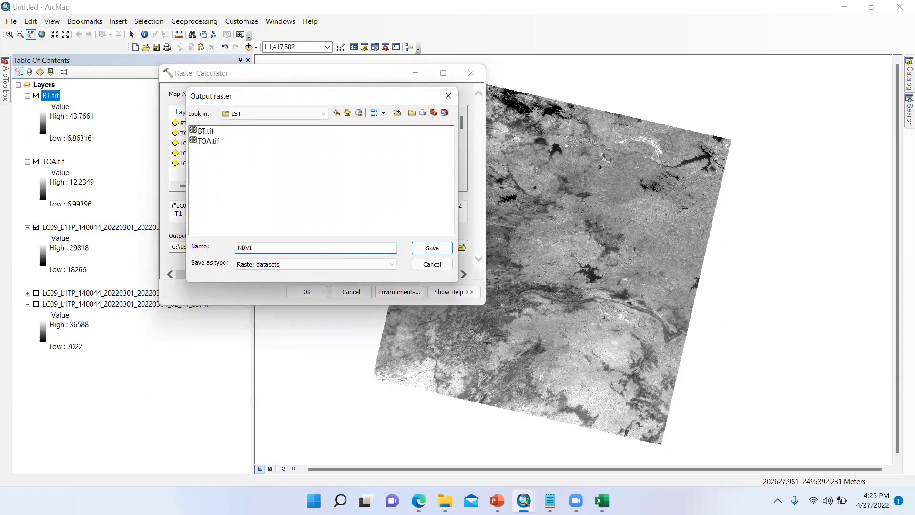
click(440, 250)
click(313, 295)
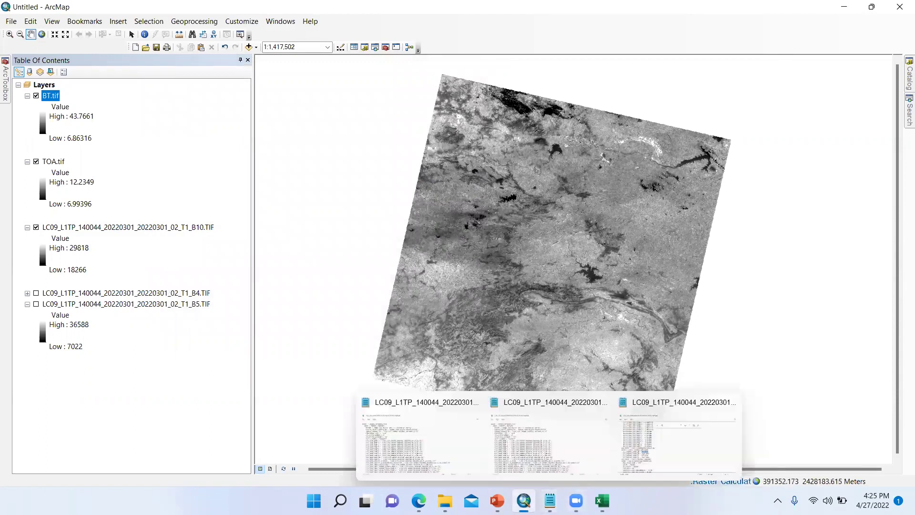
Switch to PowerPoint, show the Step-4 slide and highlight the vegetation Pv wording and the NDVImax term of the formula
click(497, 500)
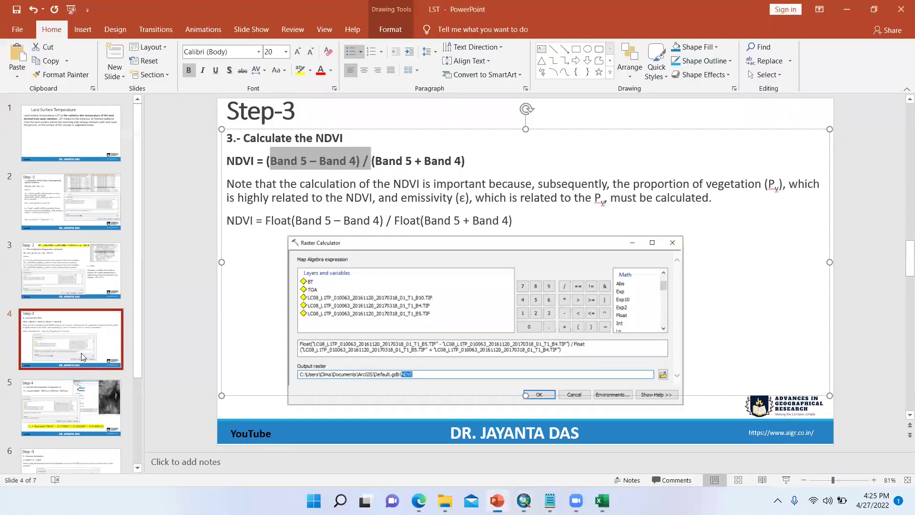
click(88, 412)
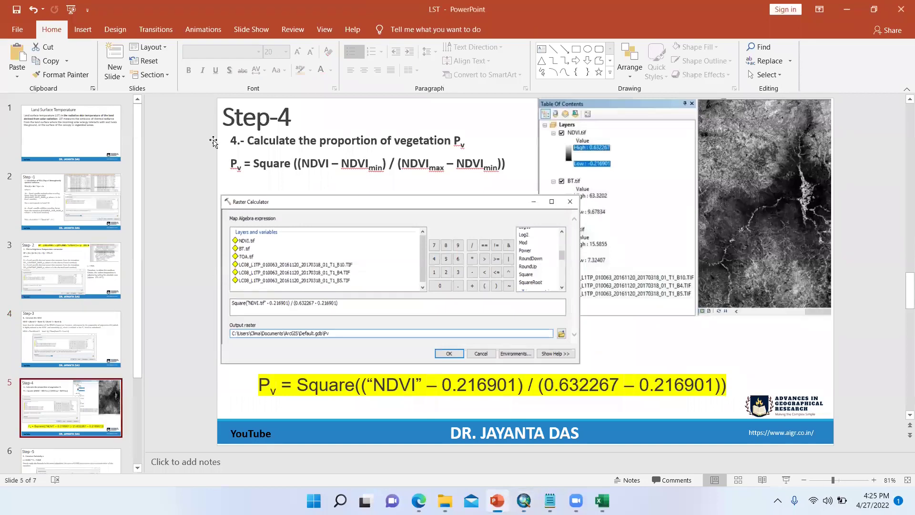
click(257, 139)
drag(257, 140, 394, 142)
click(469, 143)
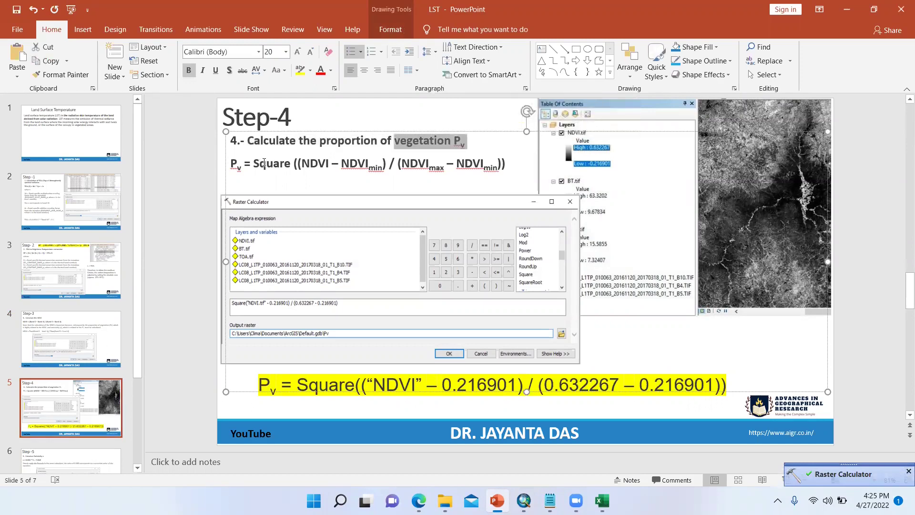
drag(348, 164, 439, 167)
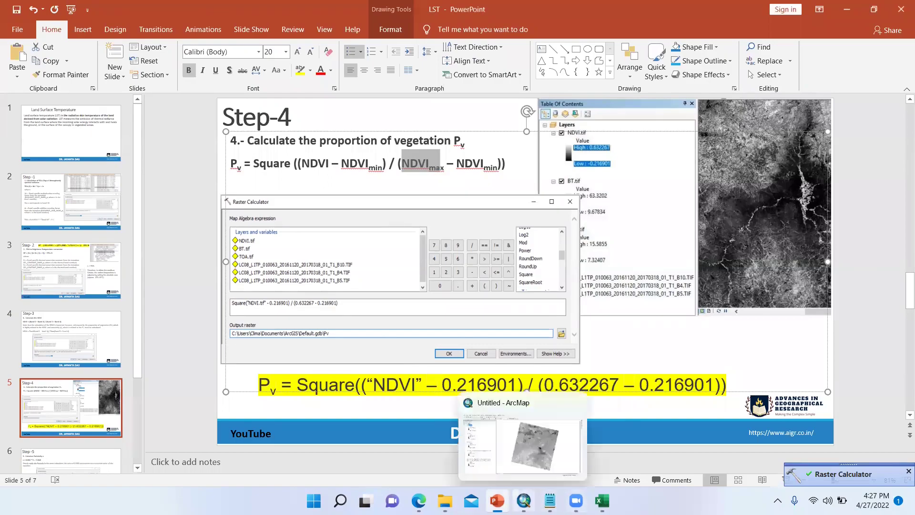
Open Raster Calculator in ArcMap and insert the Square function into the empty expression
click(524, 500)
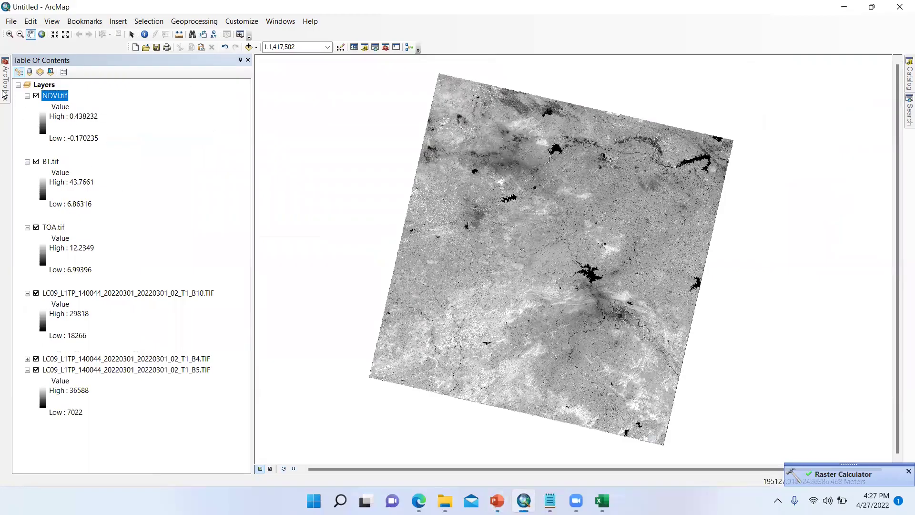
mouse_move(6, 88)
double_click(79, 355)
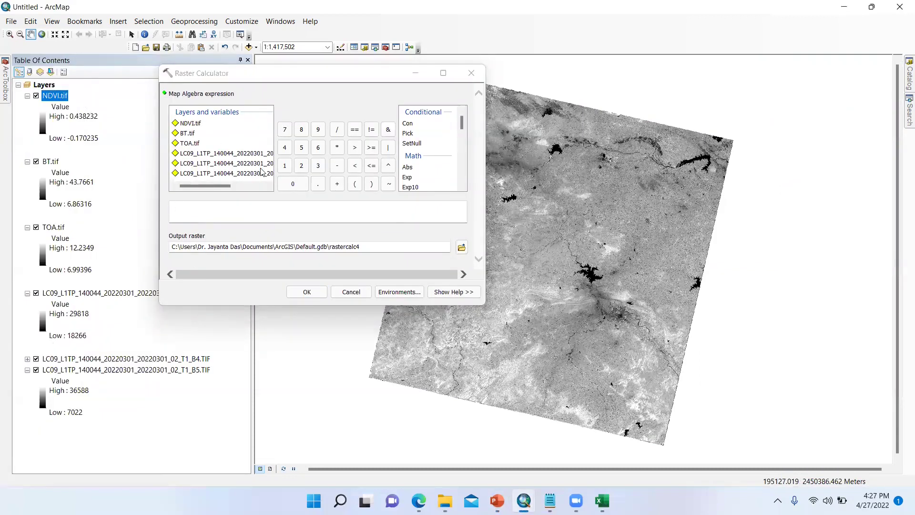
click(178, 214)
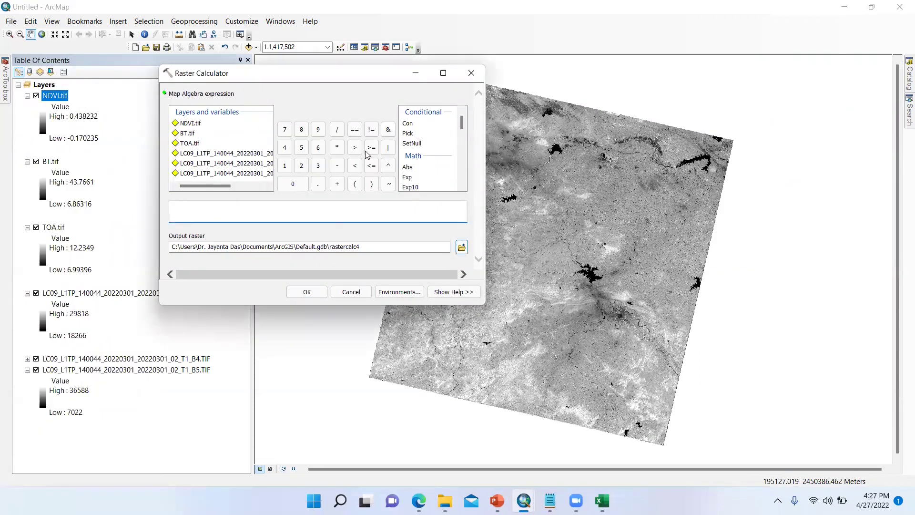
click(407, 134)
scroll(406, 134, down, 5)
click(419, 111)
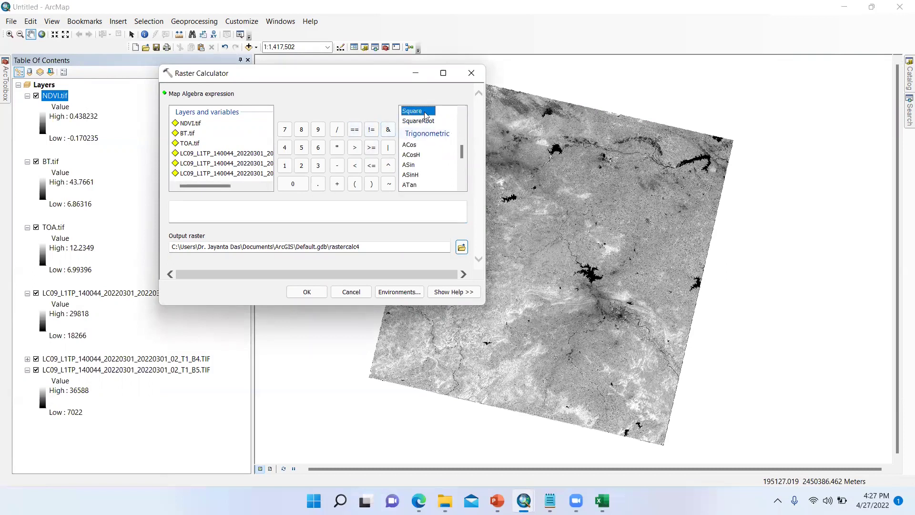
double_click(425, 114)
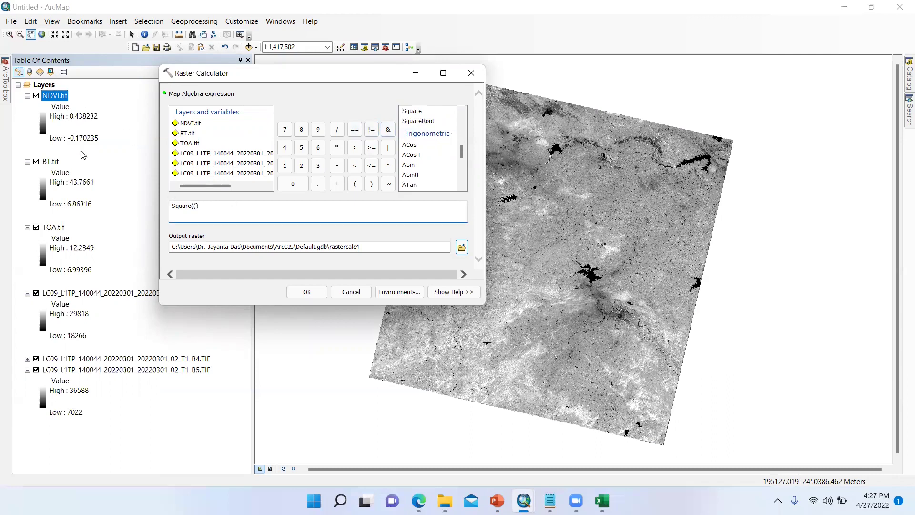
Insert the NDVI.tif raster followed by a minus sign inside the Square function
double_click(193, 124)
text(-)
click(82, 140)
Copy the exact Min statistic from the NDVI layer's source properties
click(58, 97)
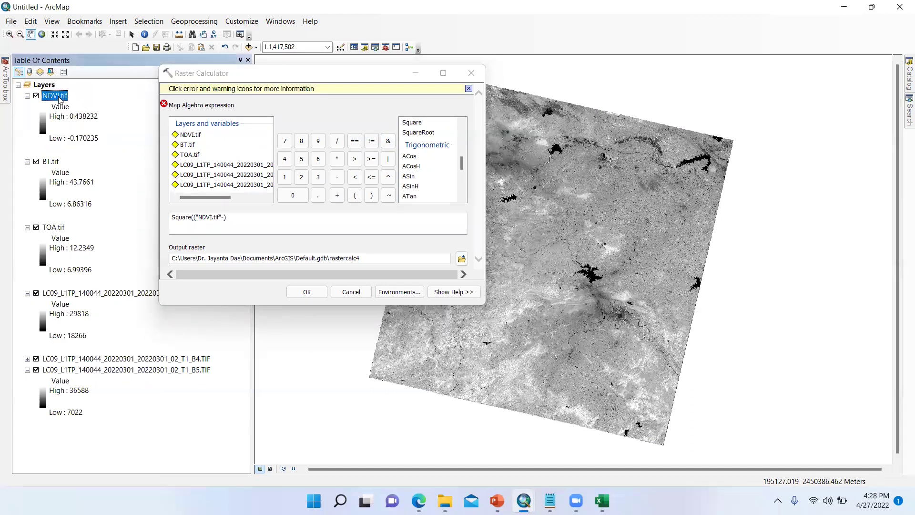
right_click(58, 97)
click(94, 260)
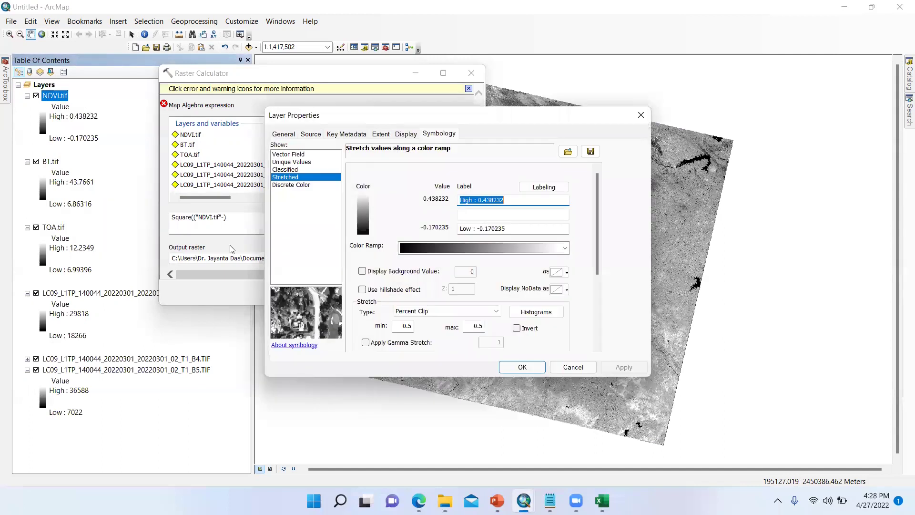
click(310, 135)
scroll(381, 186, down, 10)
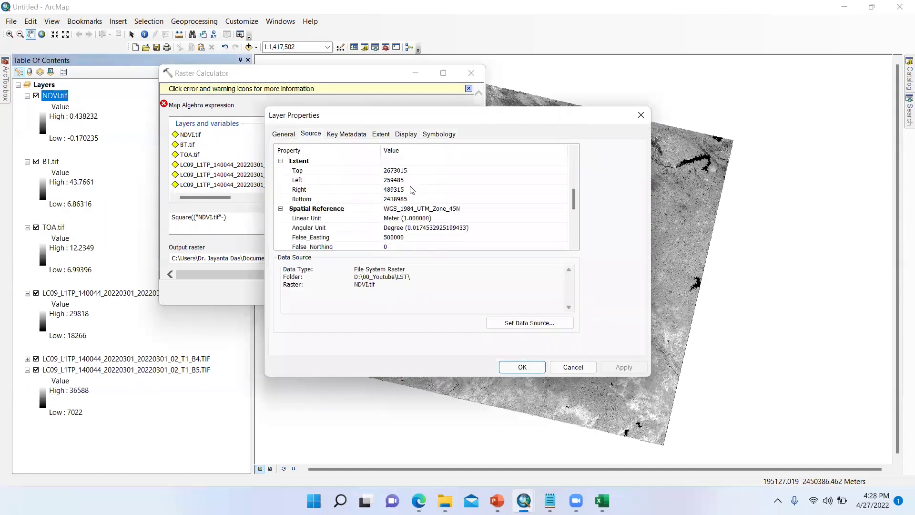
scroll(405, 205, down, 2)
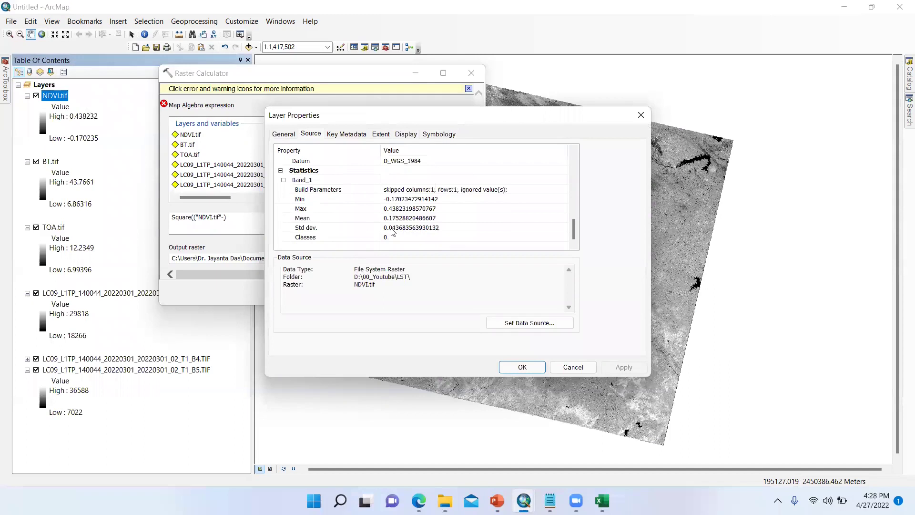
click(388, 200)
key(ctrl+c)
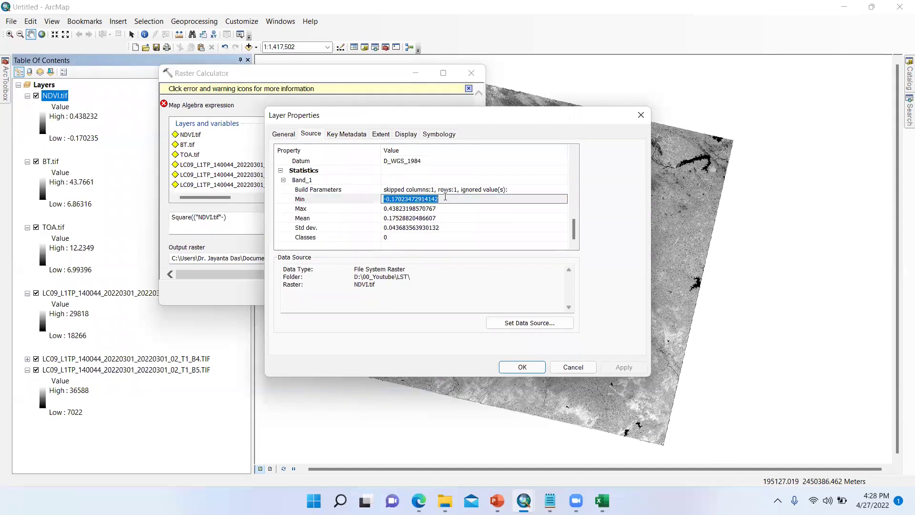
Complete the numerator with the copied minimum -0.17023472914142 and divide it by a second bracket containing the same value
click(641, 115)
click(225, 220)
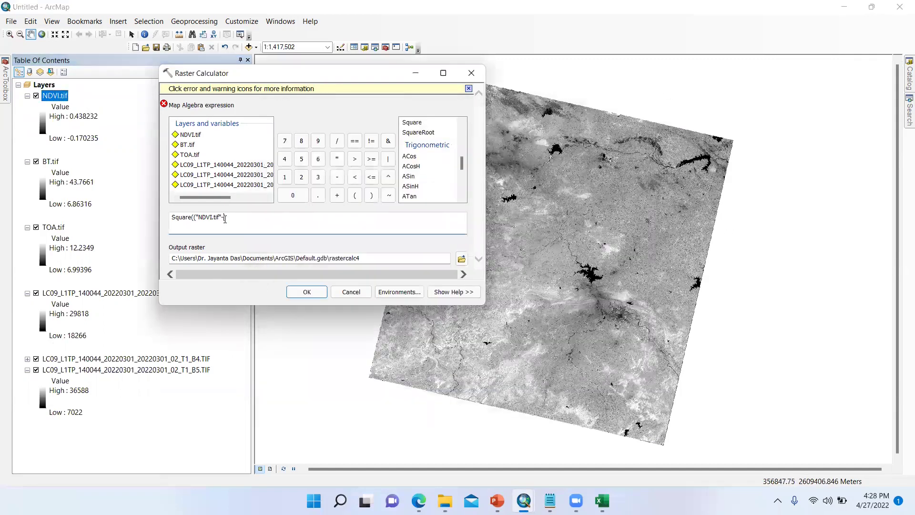
key(ctrl+v)
text())
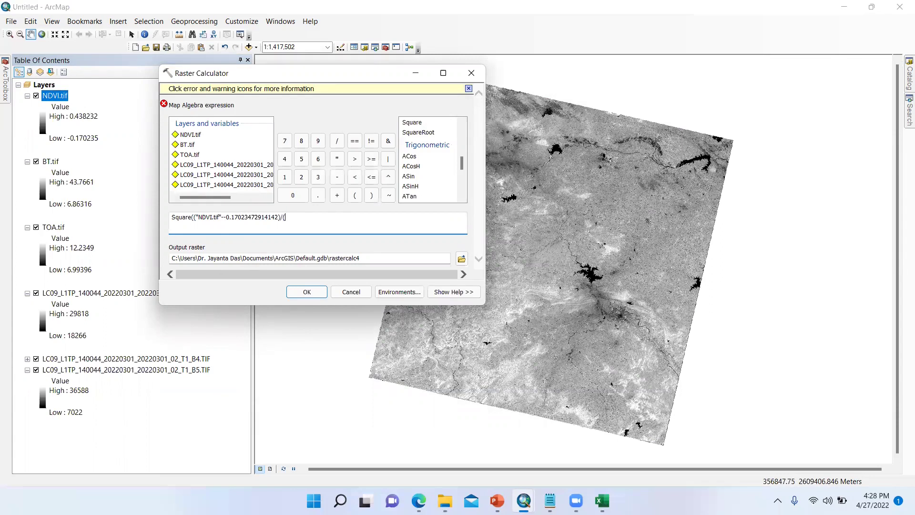
text(/()
key(ctrl+v)
text()))
Copy the NDVI layer's Max statistic and insert 0.43823198570767 ahead of the minimum in the denominator
double_click(80, 117)
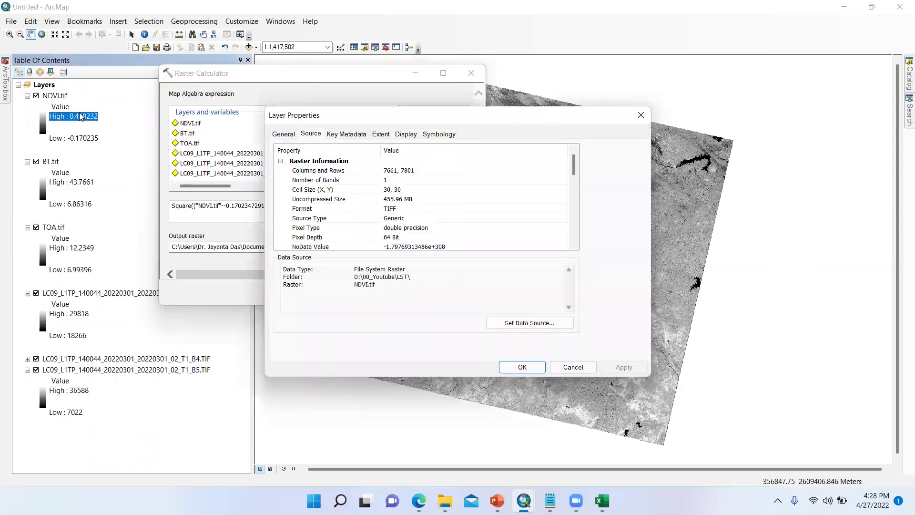
scroll(417, 179, down, 5)
scroll(425, 189, down, 2)
click(414, 208)
key(ctrl+c)
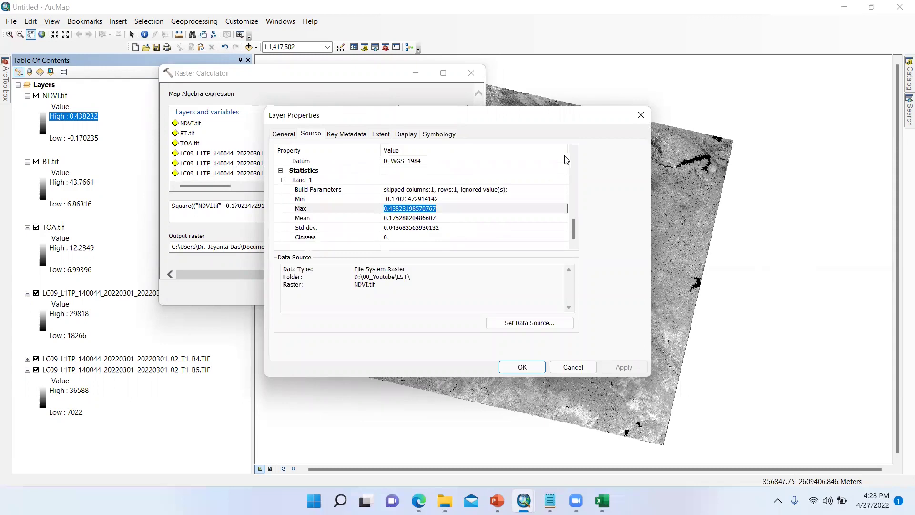
click(641, 115)
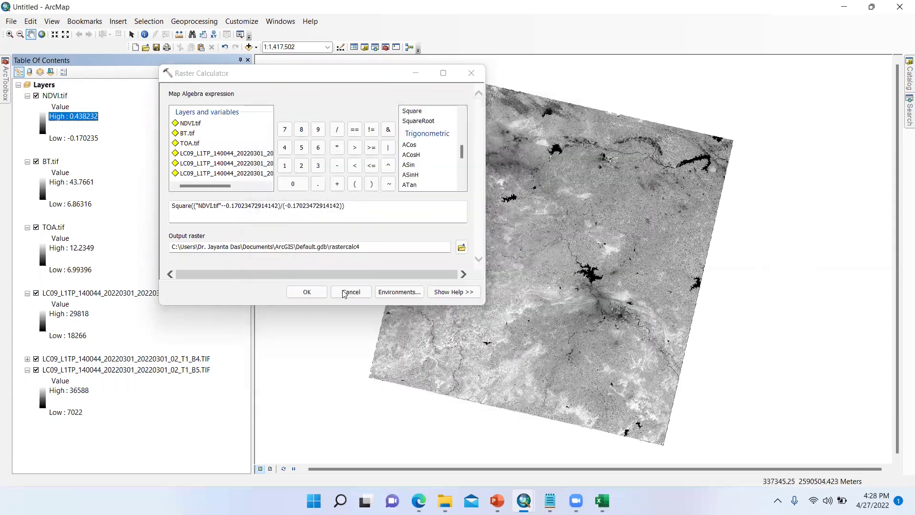
click(286, 206)
key(ctrl+v)
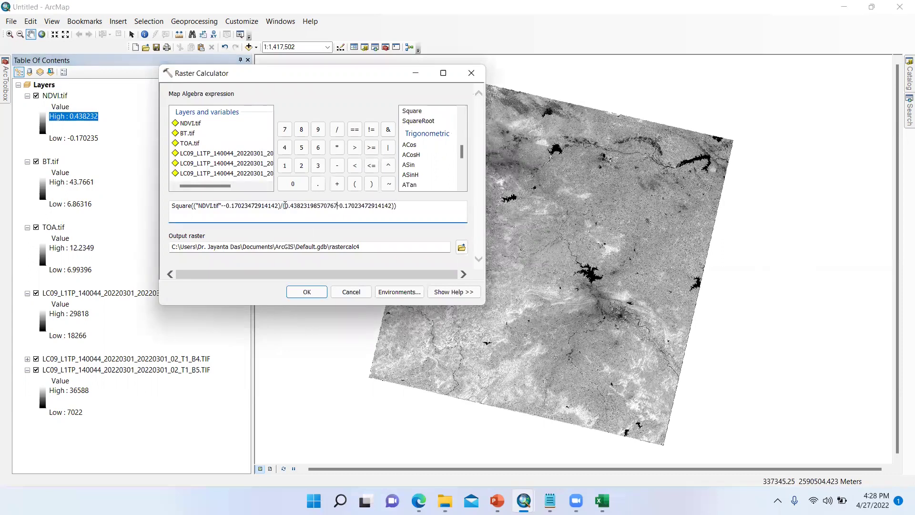
Switch to PowerPoint and check the sign between NDVImax and NDVImin in the Step-4 formula
click(497, 501)
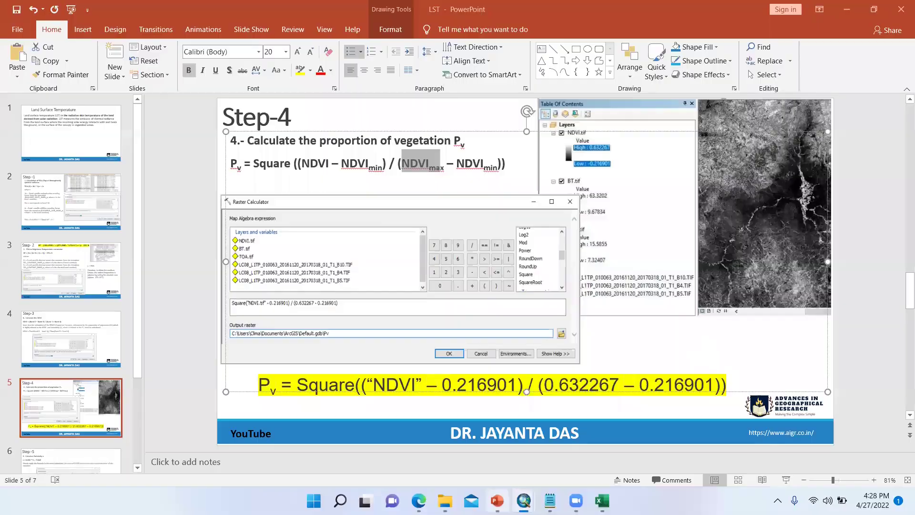
click(455, 162)
mouse_move(447, 164)
mouse_down()
mouse_move(466, 163)
mouse_move(452, 164)
mouse_up()
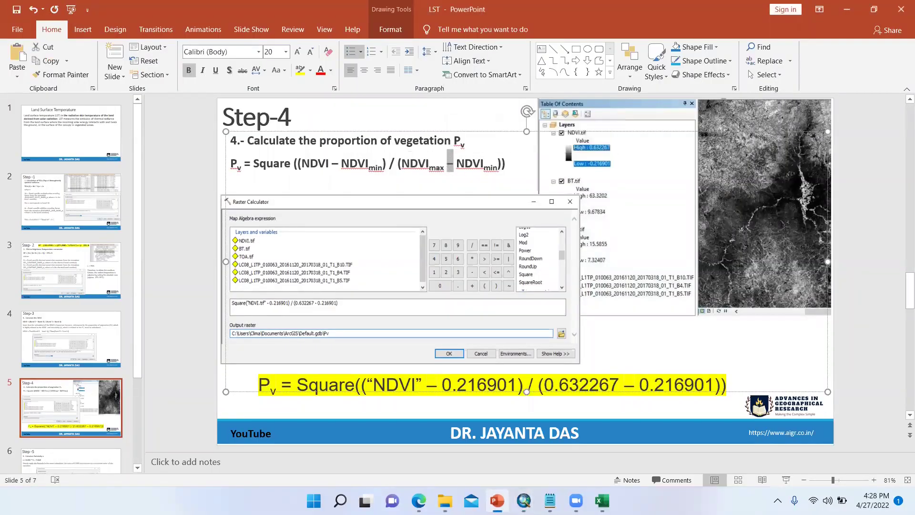
Return to ArcMap and replace the minus sign in the denominator with a plus sign
mouse_move(524, 500)
click(588, 443)
click(343, 206)
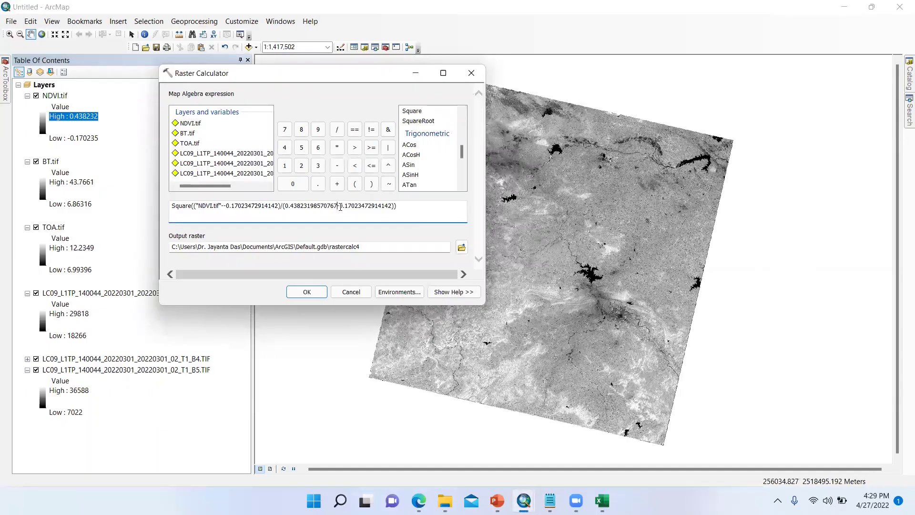
key(BackSpace)
text(+)
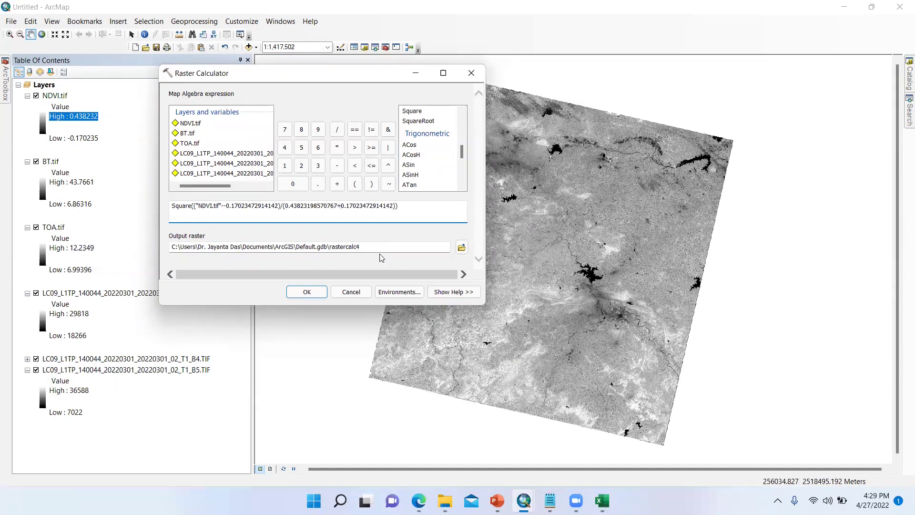
Save the output raster as Pv.tif in the LST folder and run the calculation
click(461, 247)
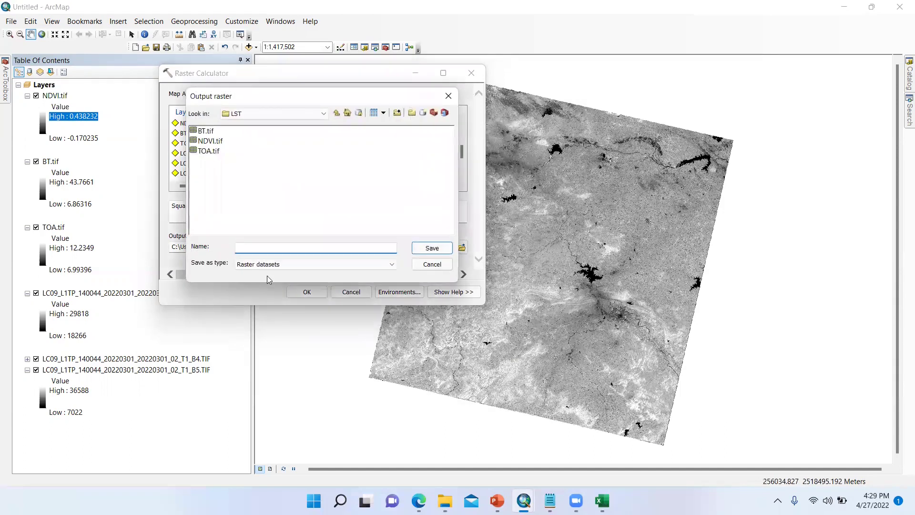
text(Pv.tif)
click(432, 248)
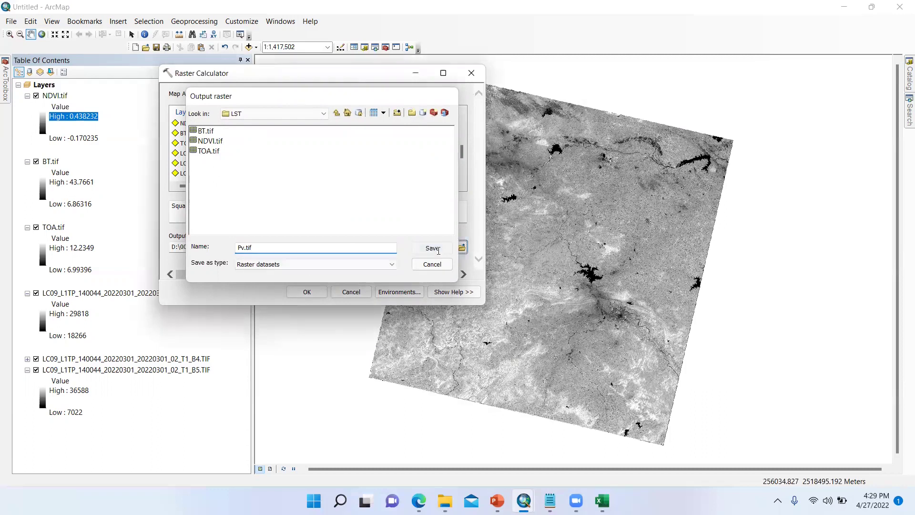
click(306, 292)
Switch to PowerPoint, show the Step-5 slide and highlight the Calculate Emissivity heading and the 0.986 term of the formula
click(497, 500)
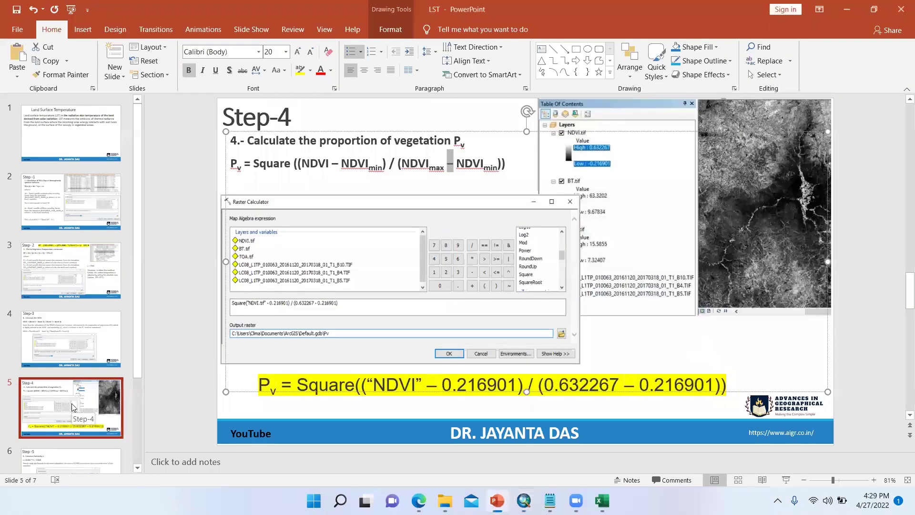
scroll(73, 406, down, 2)
click(70, 431)
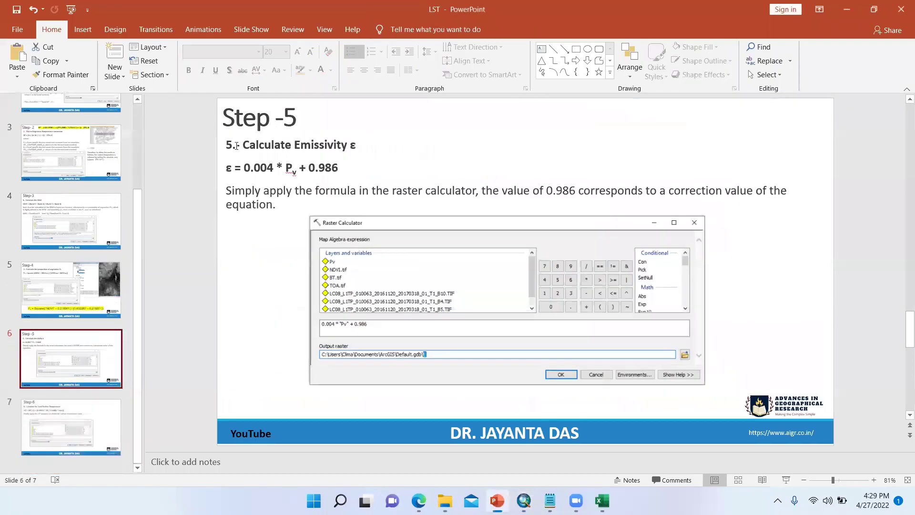
drag(244, 144, 358, 144)
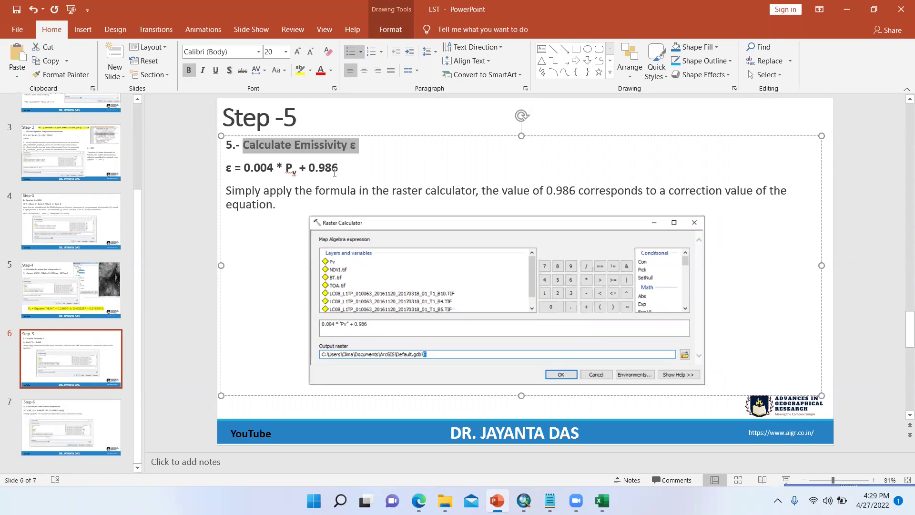
drag(338, 169, 308, 173)
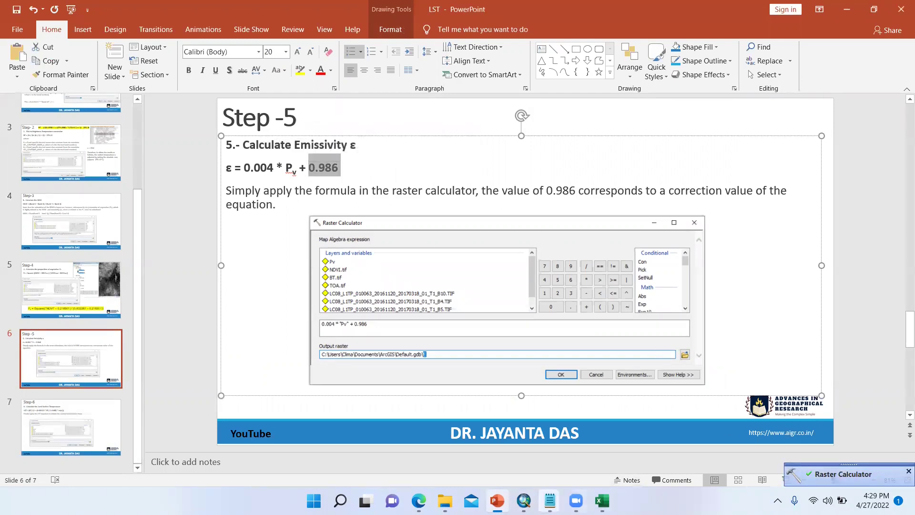
Open Raster Calculator in ArcMap and build the emissivity expression 0.004*"Pv.tif"+0.986
click(524, 500)
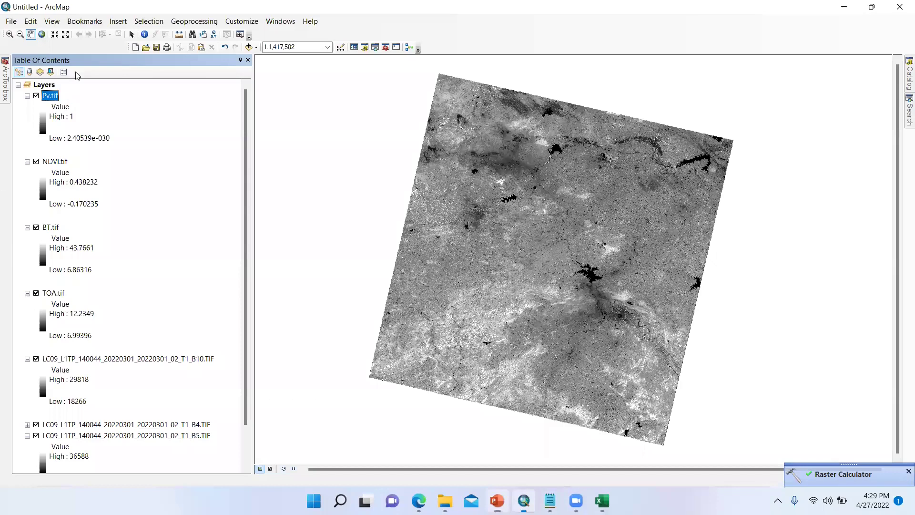
click(4, 81)
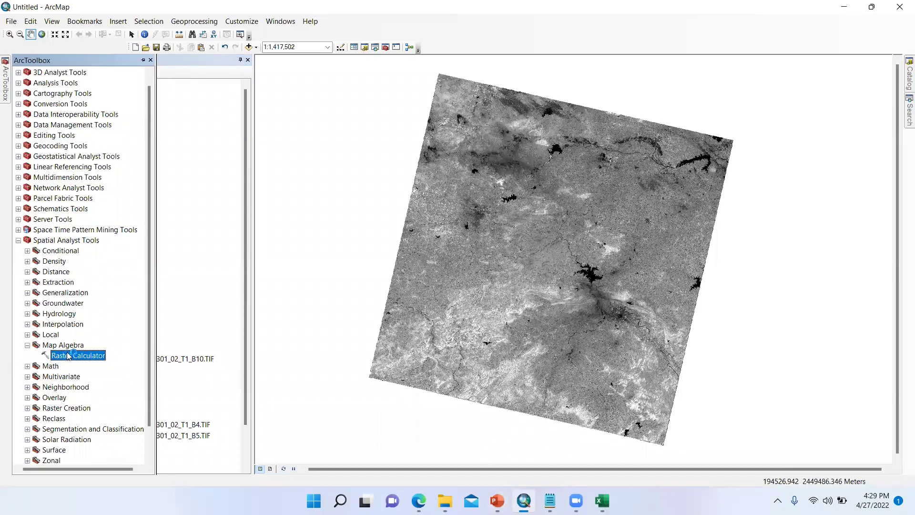
double_click(68, 355)
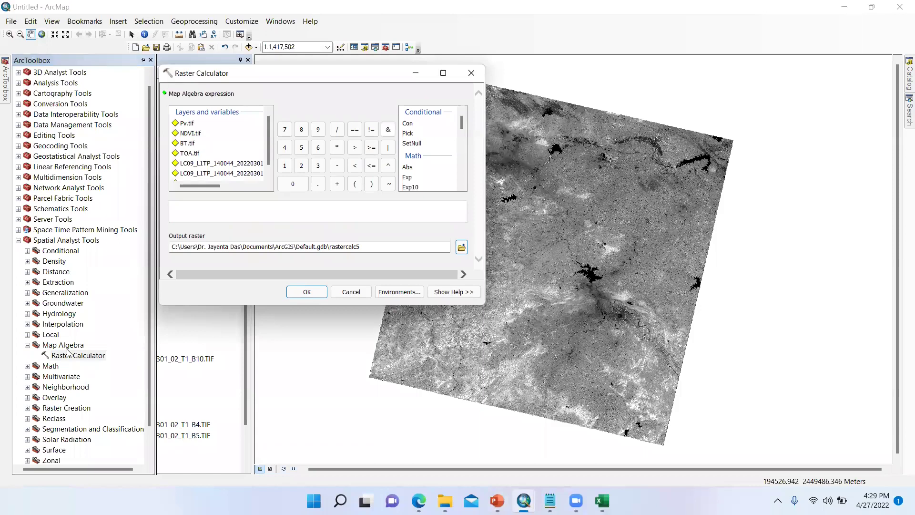
click(193, 205)
text(0.00)
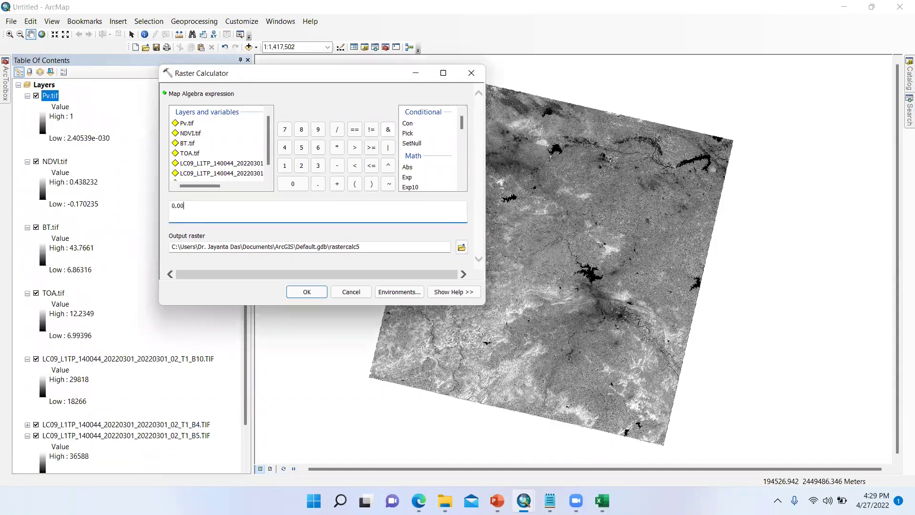
text(4*)
double_click(186, 123)
text(+)
Save the output raster as E.tif in the LST folder and run the emissivity calculation
click(461, 247)
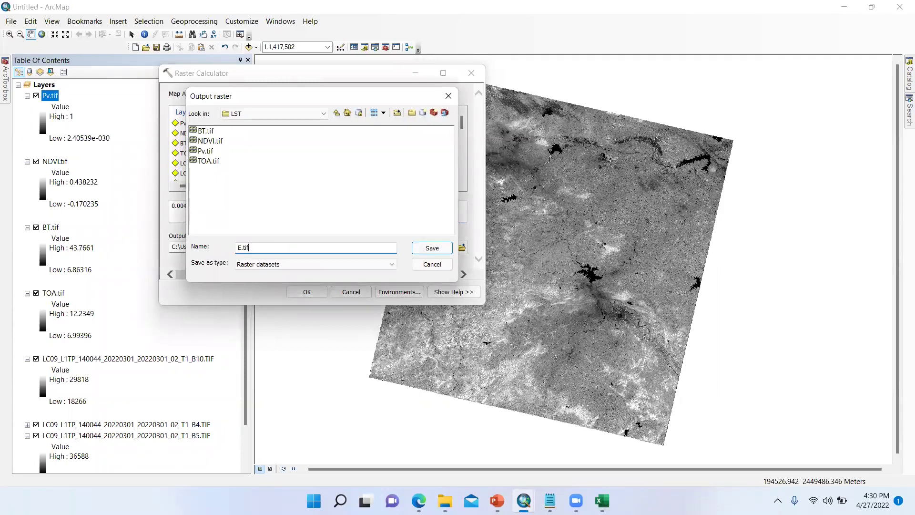
key(Return)
click(310, 296)
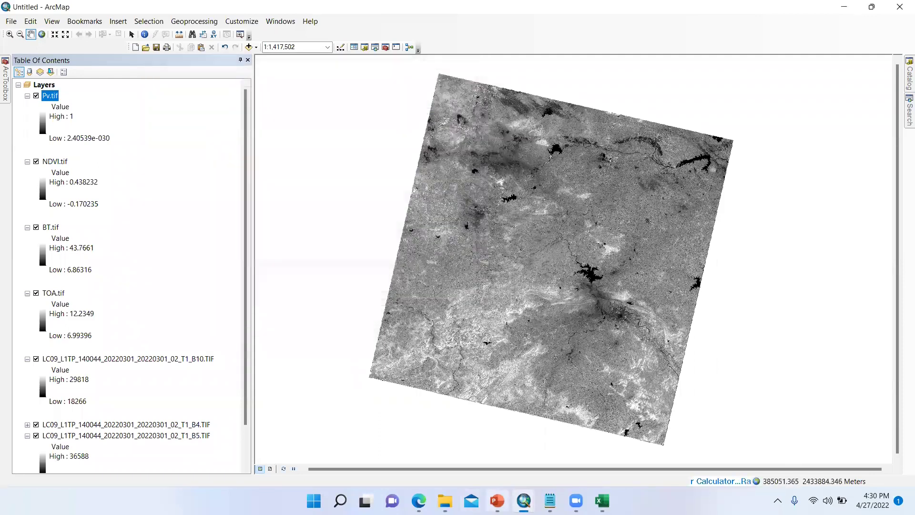
Switch to PowerPoint, show the Step-6 slide and highlight the BT term in the land surface temperature formula
click(496, 500)
click(79, 415)
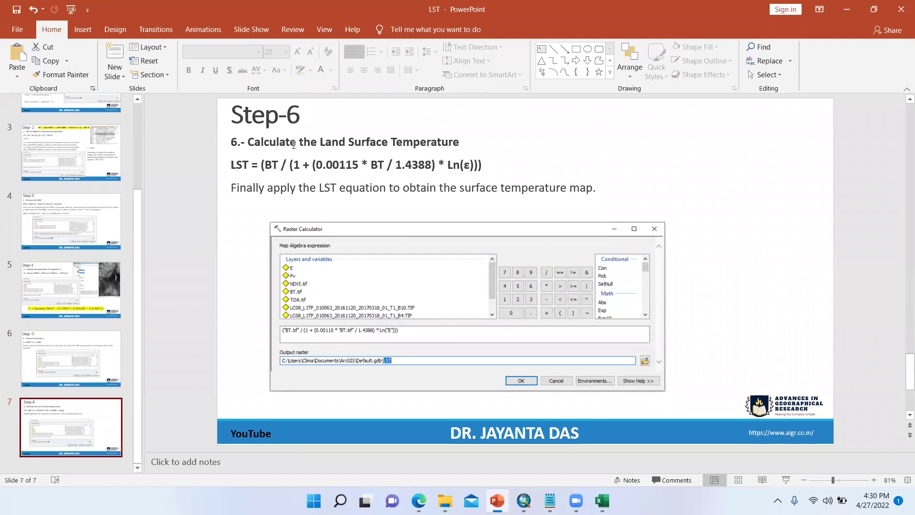
click(276, 165)
double_click(275, 165)
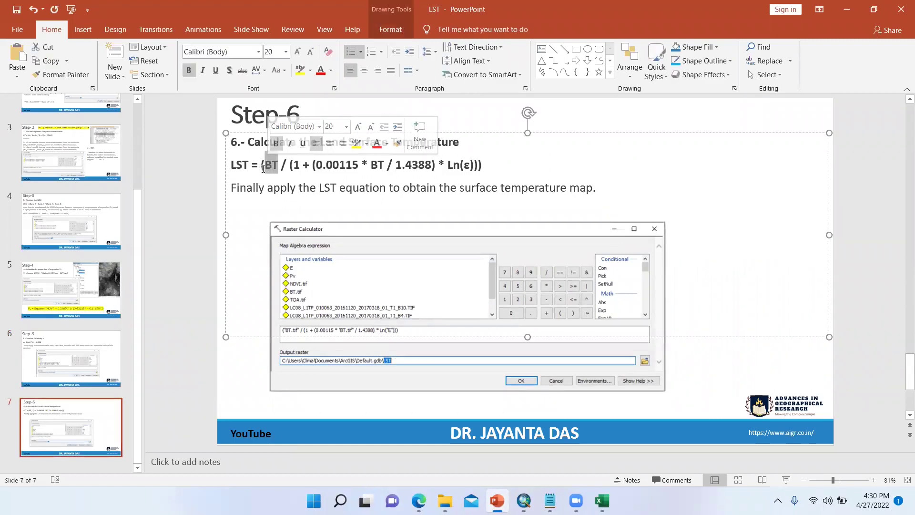
click(263, 167)
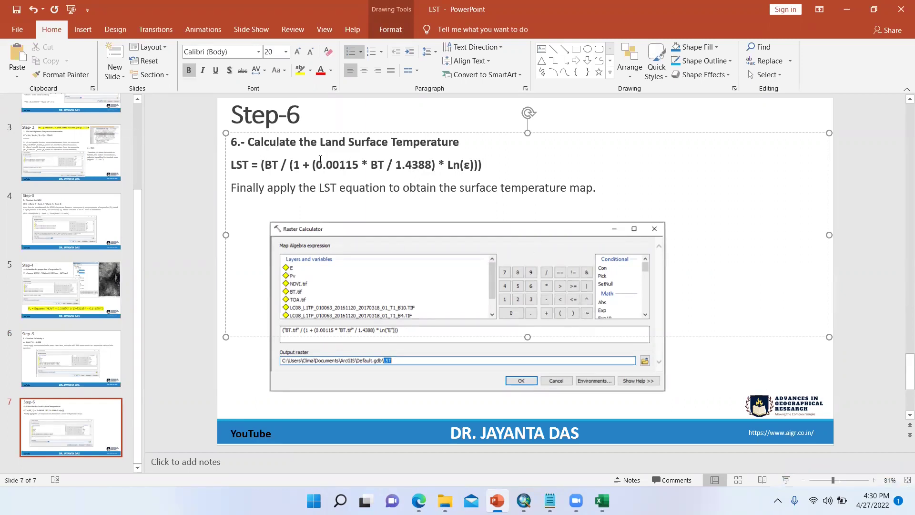
Open Raster Calculator in ArcMap and begin the LST expression with an opening bracket and the BT.tif raster
click(524, 501)
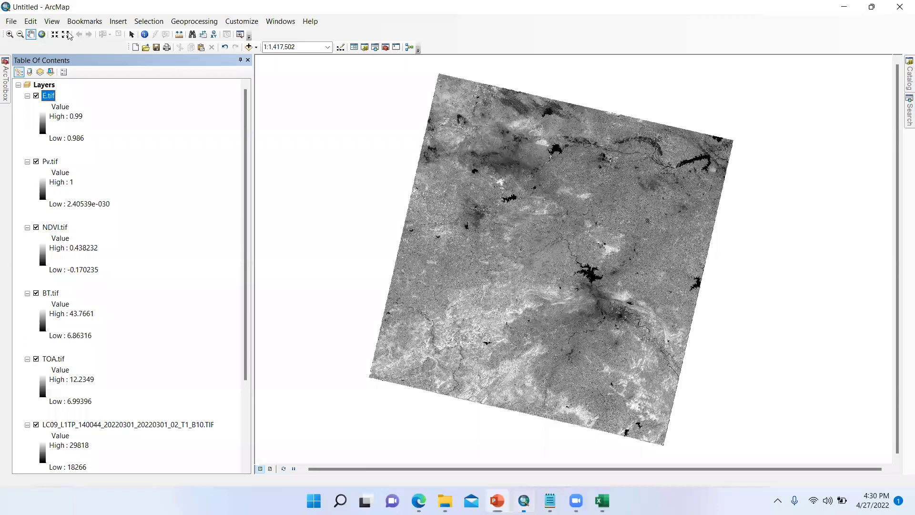
click(4, 82)
double_click(86, 354)
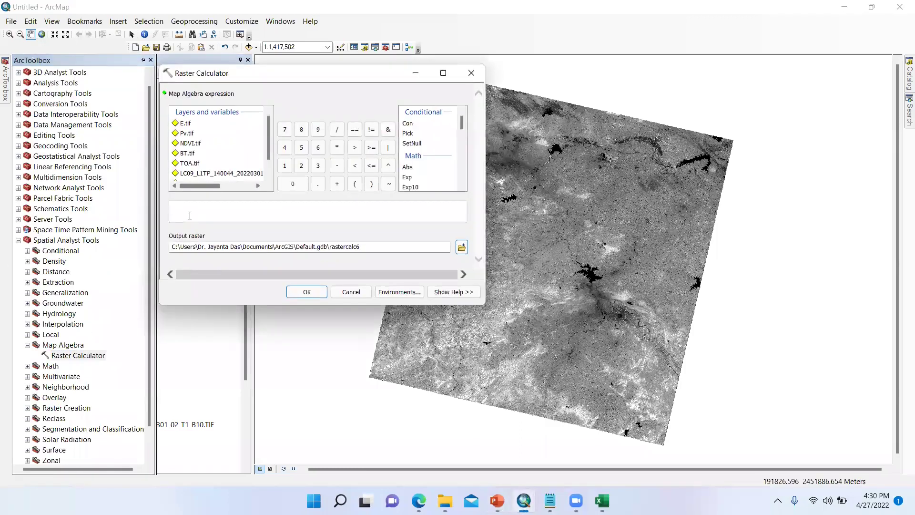
click(189, 215)
text(()
double_click(187, 154)
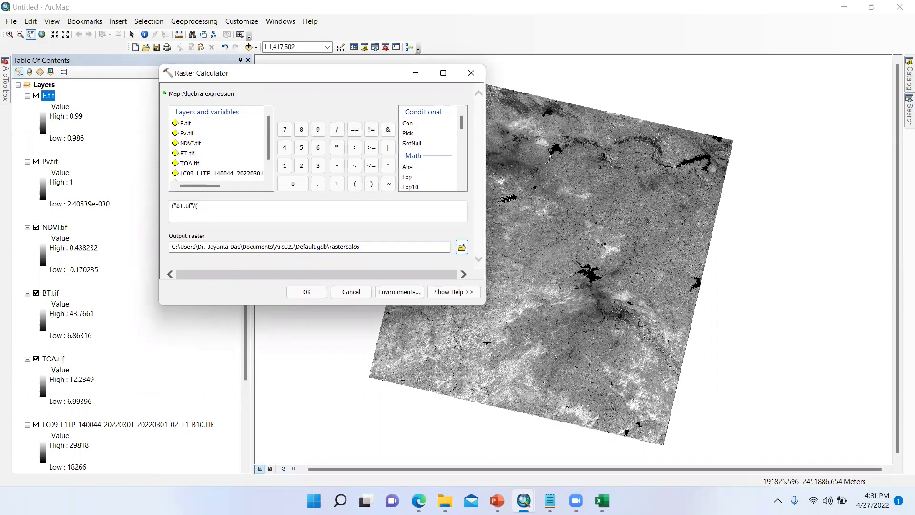
Complete the LST expression as ("BT.tif"/(1+(0.00115*"BT.tif"/1.4388)*Ln("E.tif")))
text(/(1+(0.00115*)
click(191, 154)
double_click(191, 153)
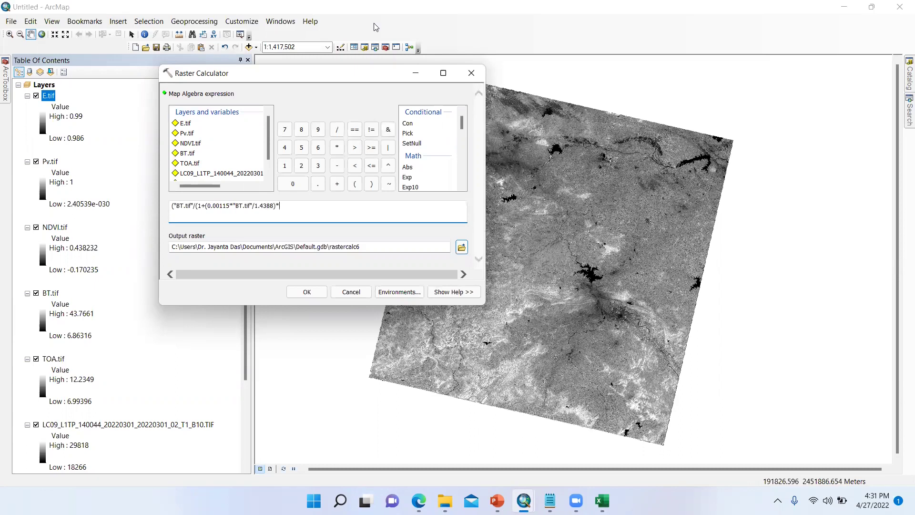
click(411, 125)
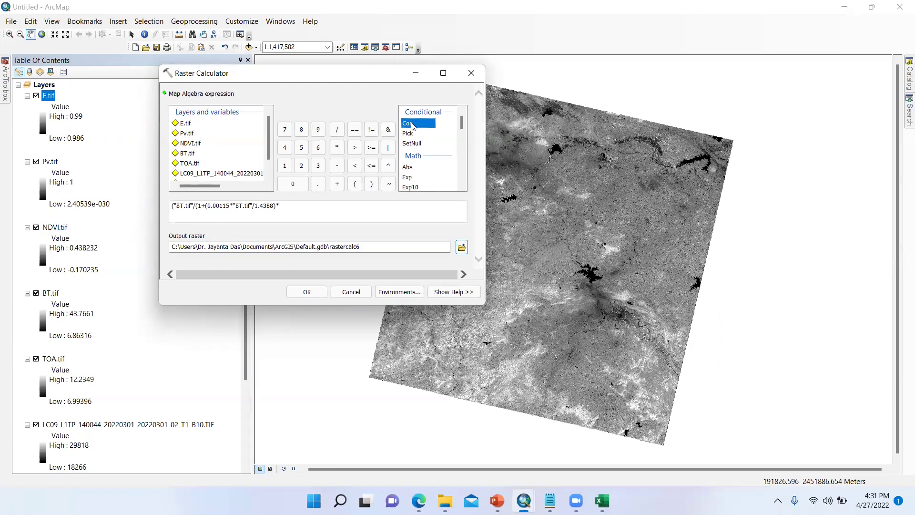
key(l)
double_click(406, 111)
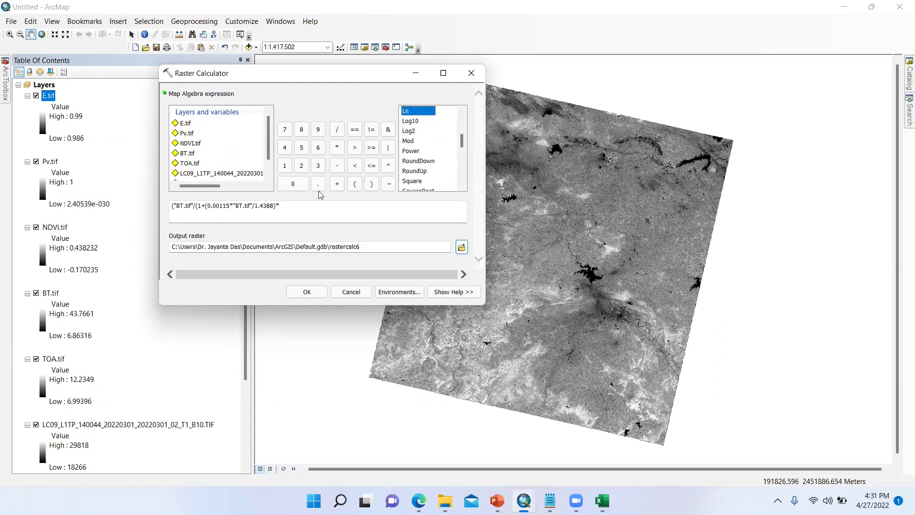
double_click(185, 124)
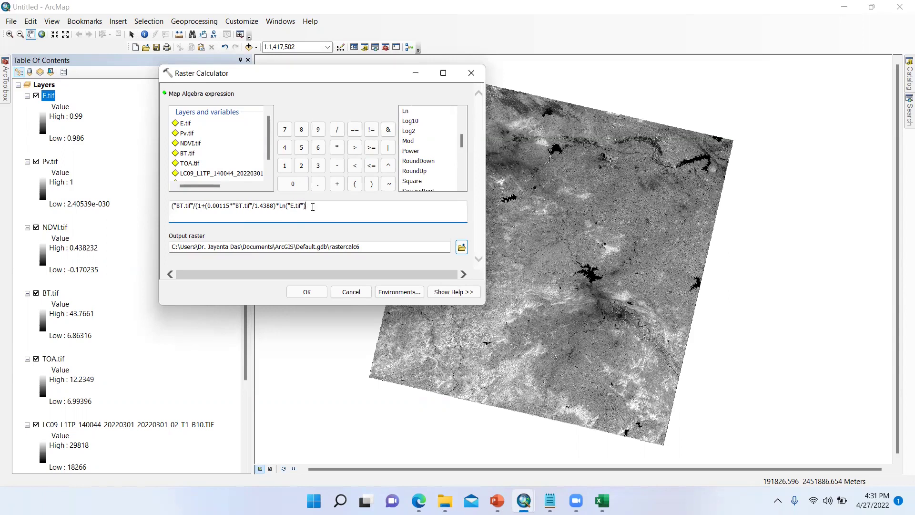
text()))
Save the output raster as LST.tif in the LST folder and run the land surface temperature calculation
click(381, 251)
click(461, 247)
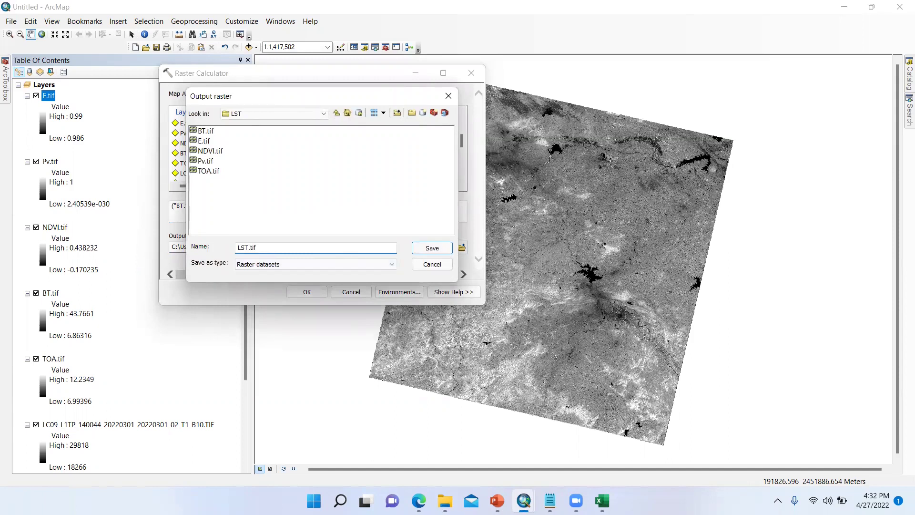
click(433, 248)
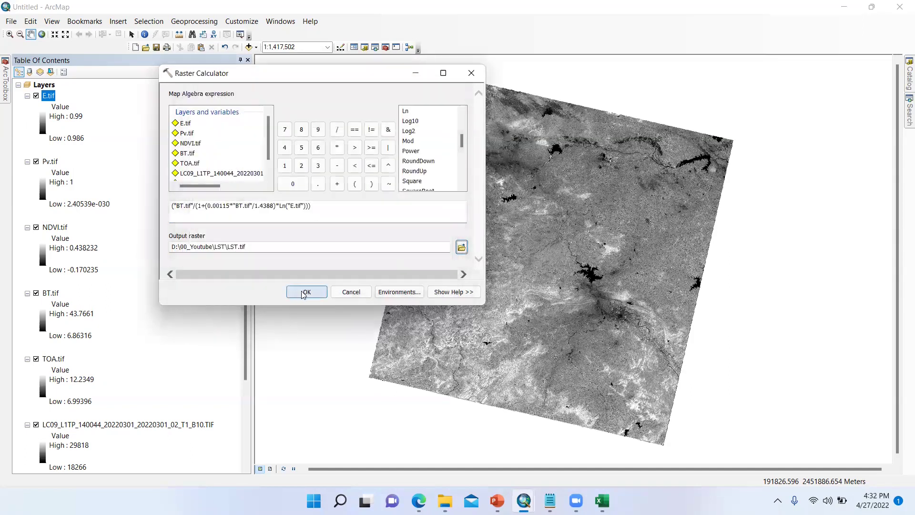
click(305, 292)
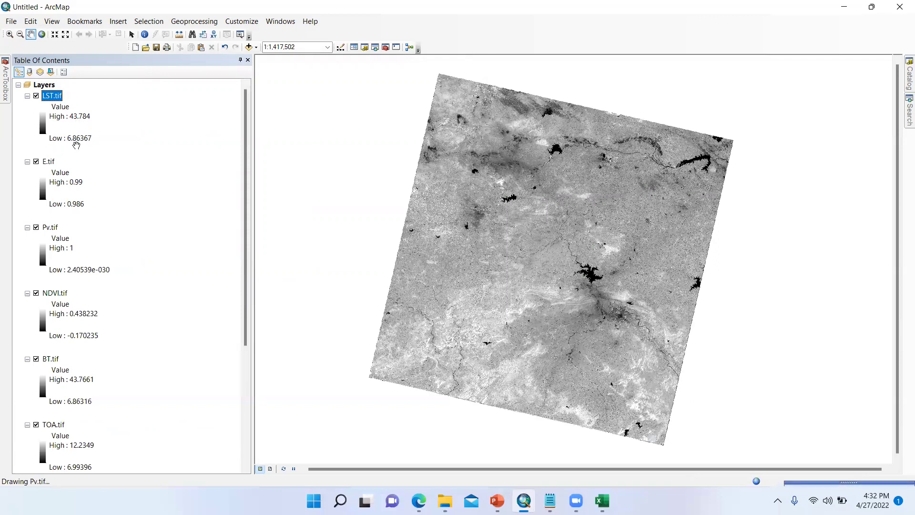
Hide the E.tif, Pv.tif, NDVI.tif and BT.tif layers and collapse their legends
click(37, 162)
click(27, 162)
click(27, 172)
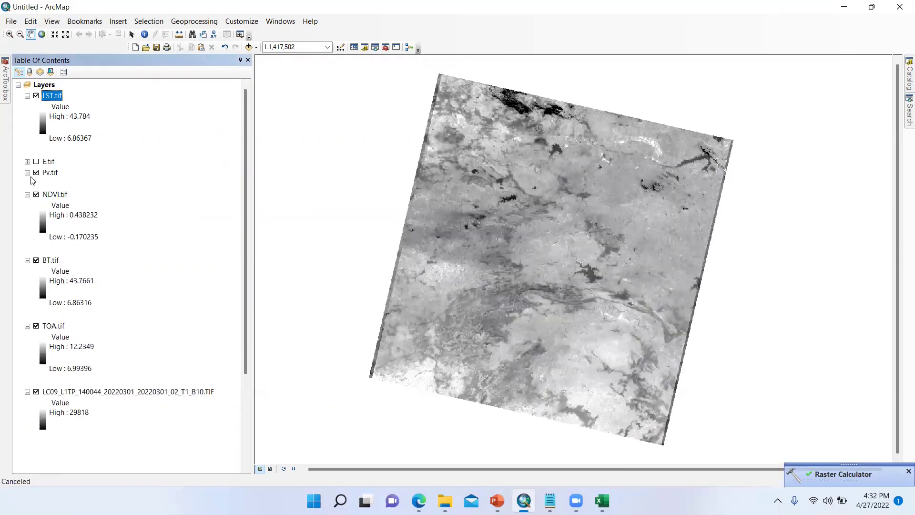
click(36, 173)
click(36, 183)
click(27, 183)
click(36, 195)
click(27, 194)
Hide the TOA.tif layer and the band 10, 4 and 5 layers, collapsing the TOA and band 10 legends
click(36, 205)
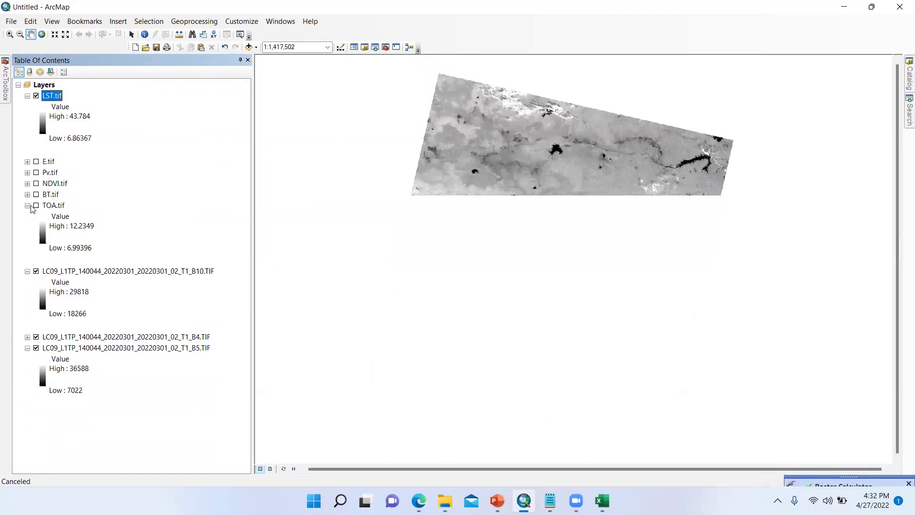
click(28, 205)
click(36, 215)
click(27, 215)
click(36, 237)
click(36, 227)
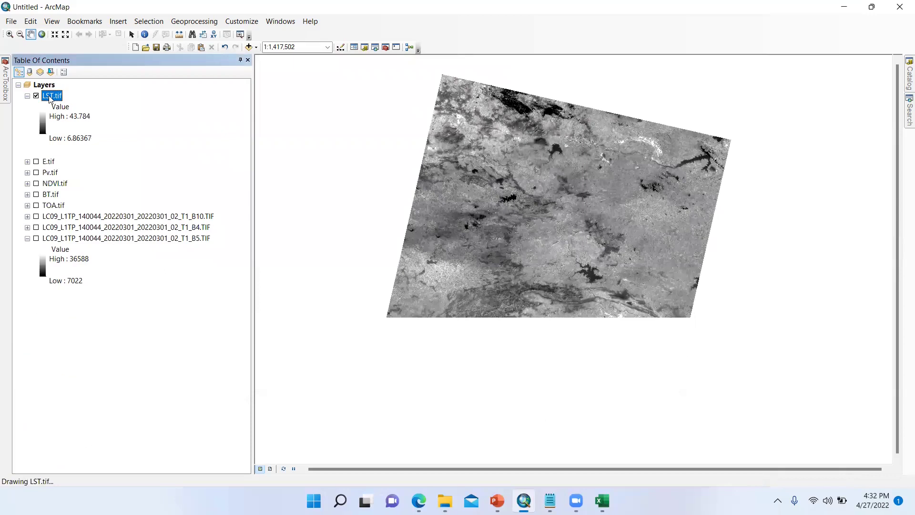
Apply the blue-yellow-red stretched color ramp to the LST.tif layer's symbology
double_click(55, 97)
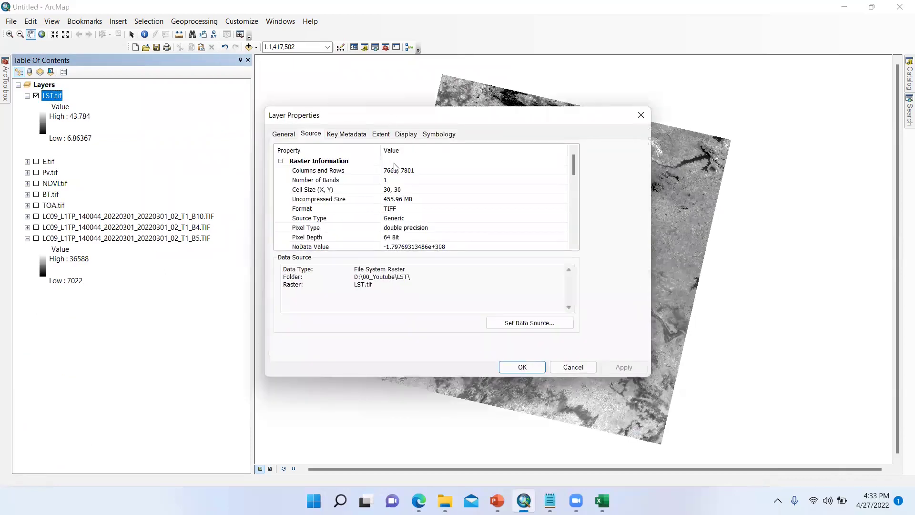
click(450, 135)
click(564, 248)
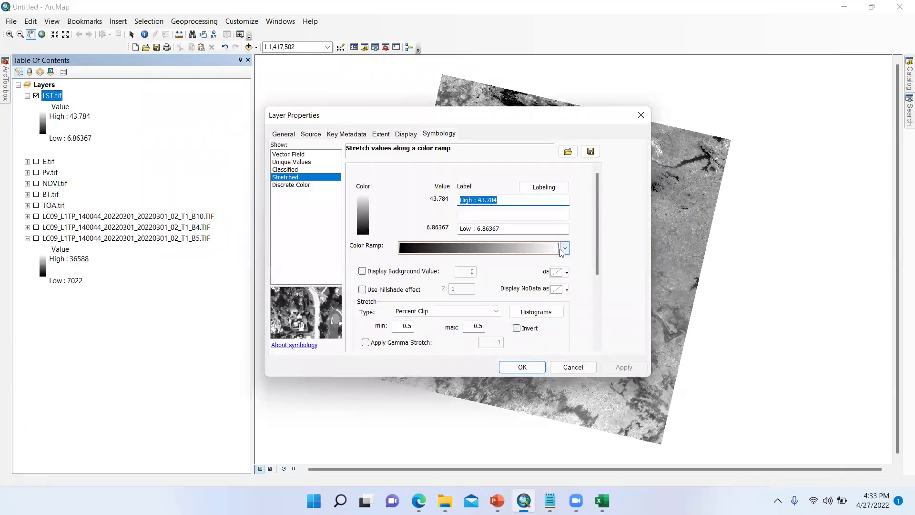
drag(565, 144, 567, 197)
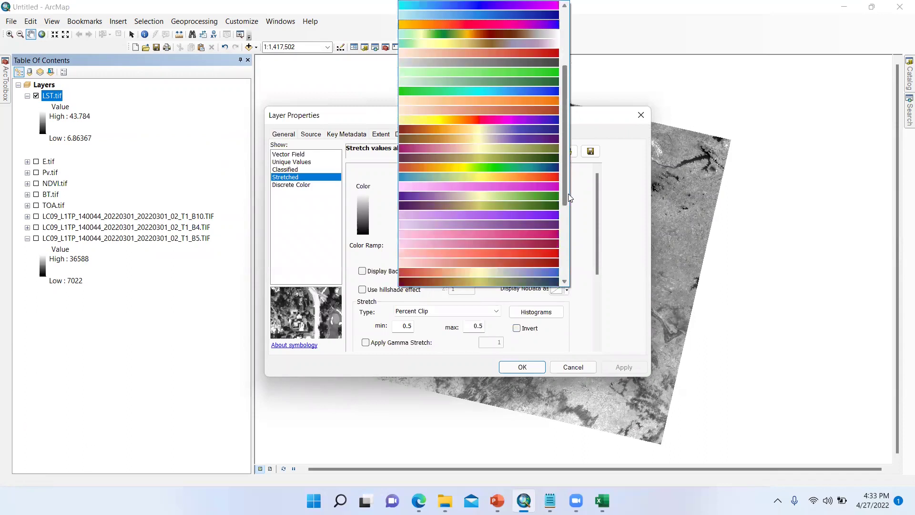
click(546, 179)
click(633, 371)
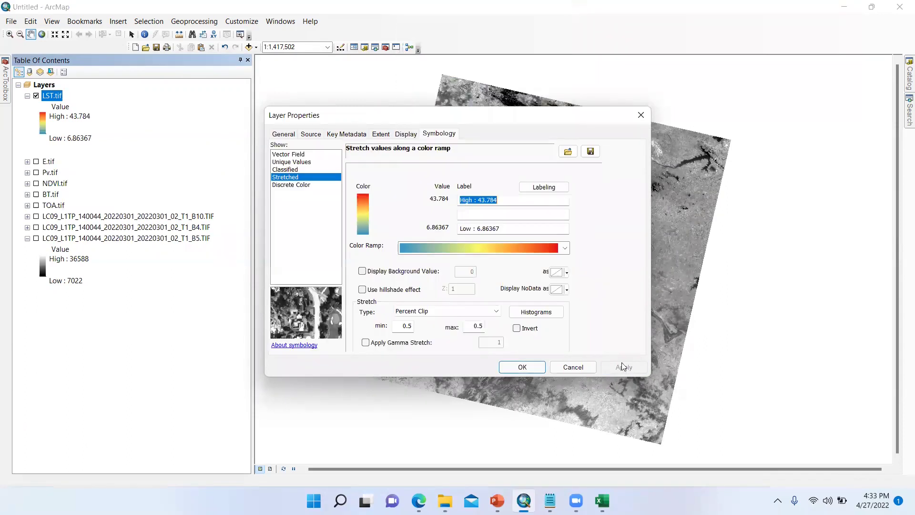
click(512, 365)
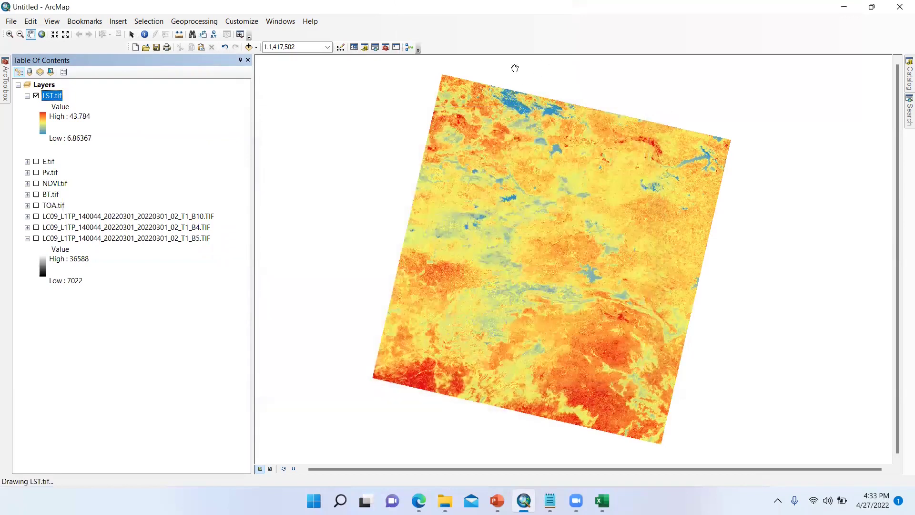
Identify the LST pixel values at two spots in the blue cool areas near the scene's northern edge
scroll(519, 62, up, 2)
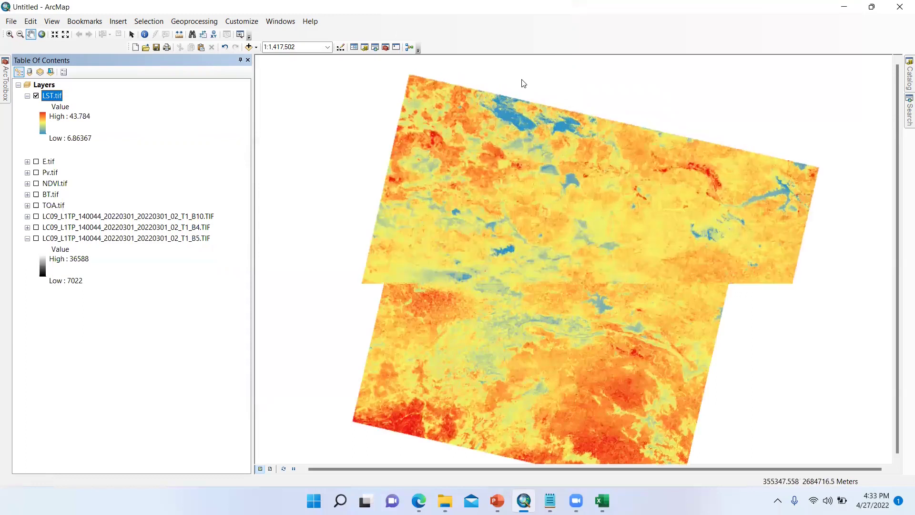
scroll(523, 84, up, 2)
scroll(523, 83, up, 2)
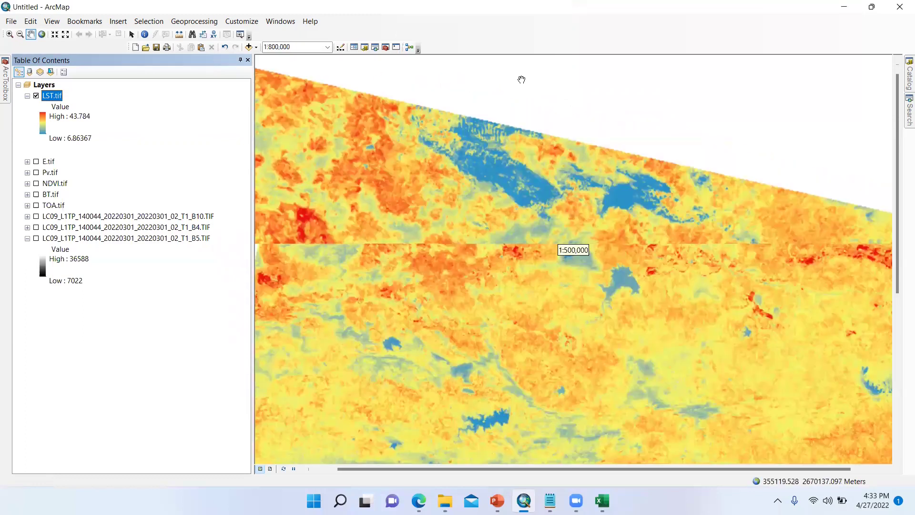
scroll(521, 80, up, 2)
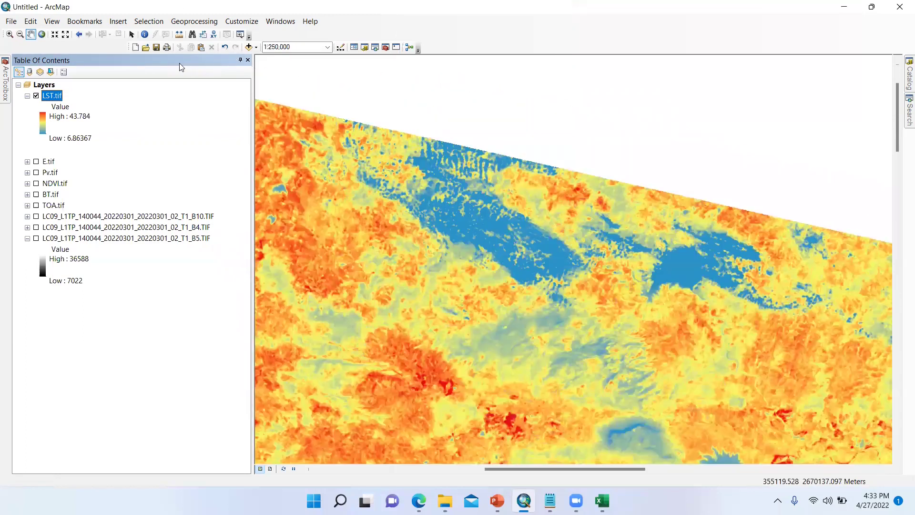
click(145, 34)
click(469, 218)
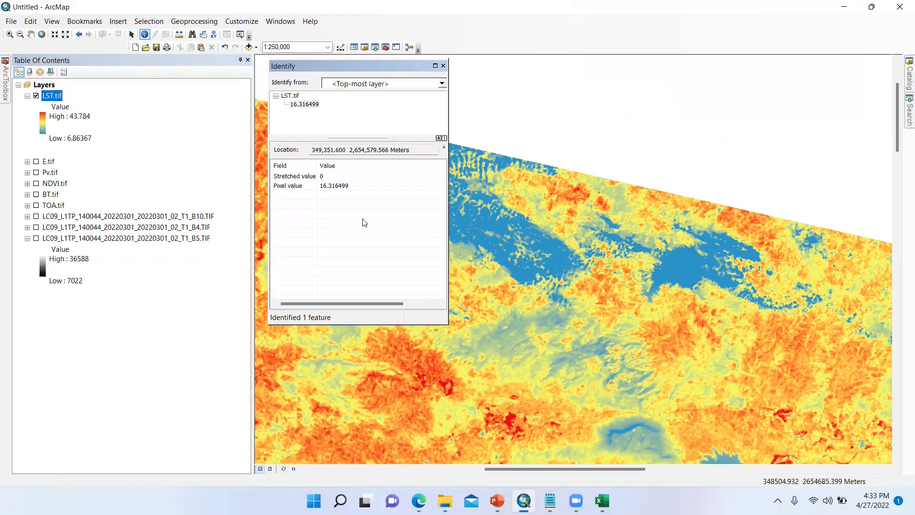
click(443, 65)
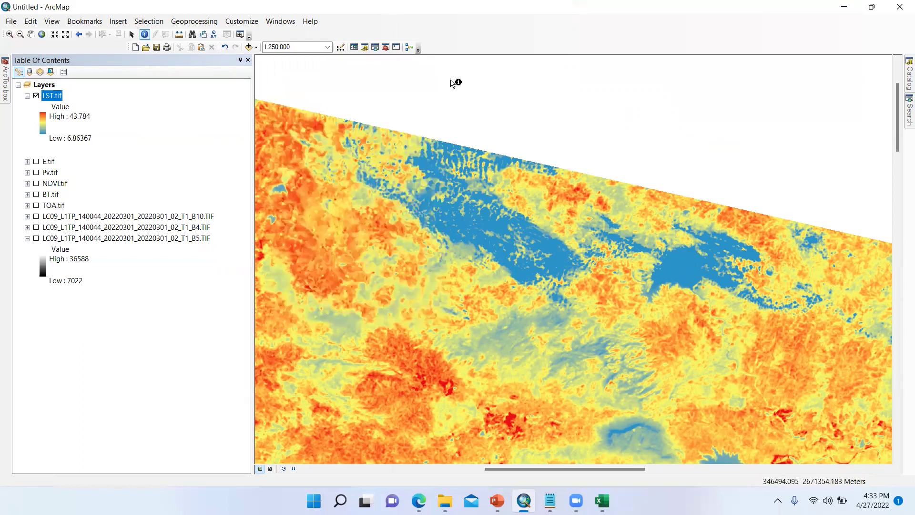
click(689, 272)
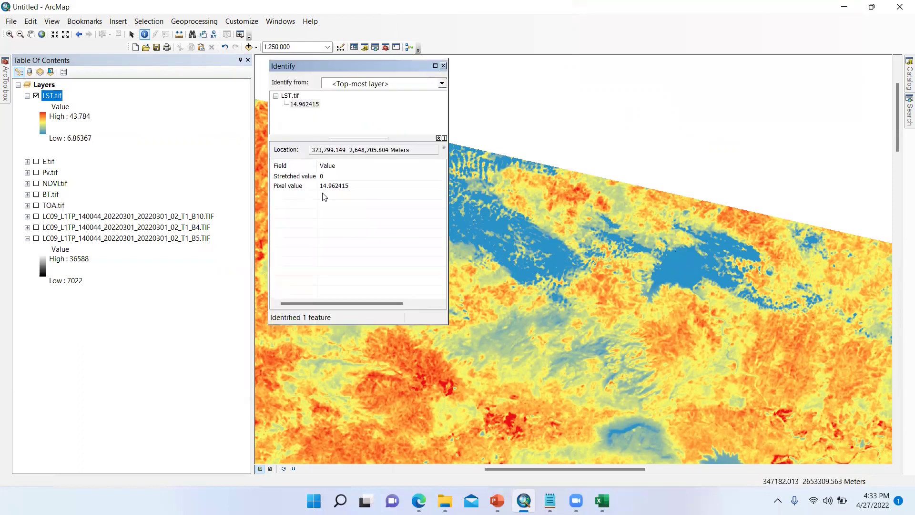
click(443, 66)
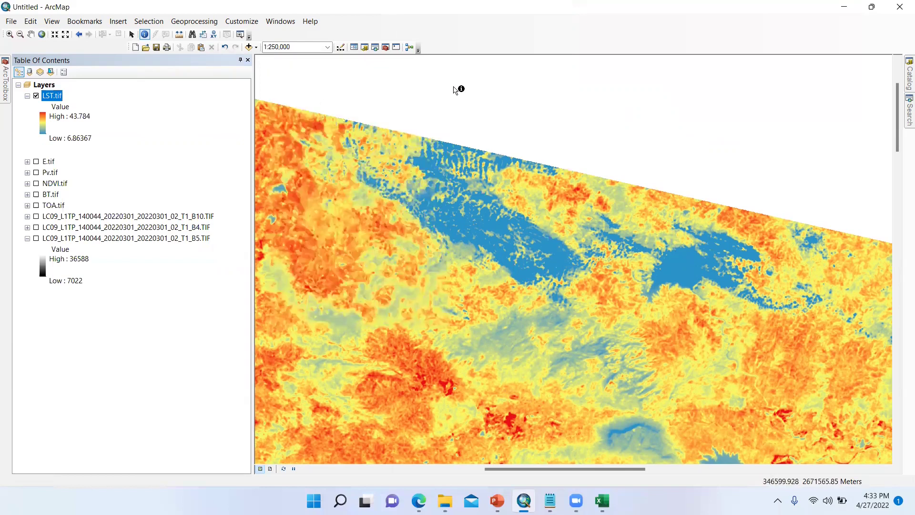
Identify the LST pixel value inside the dark red hot patch beside the river in the scene's southeast
scroll(512, 309, up, 3)
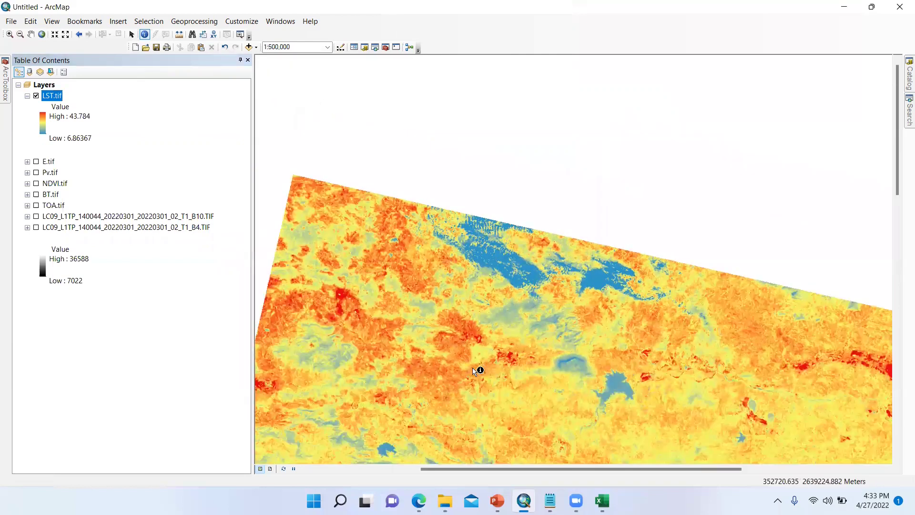
scroll(473, 353, up, 1)
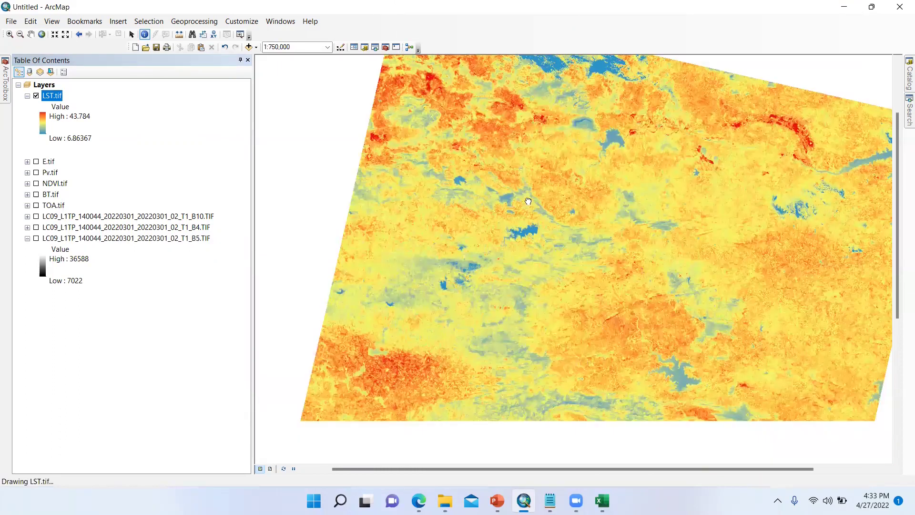
scroll(712, 259, up, 5)
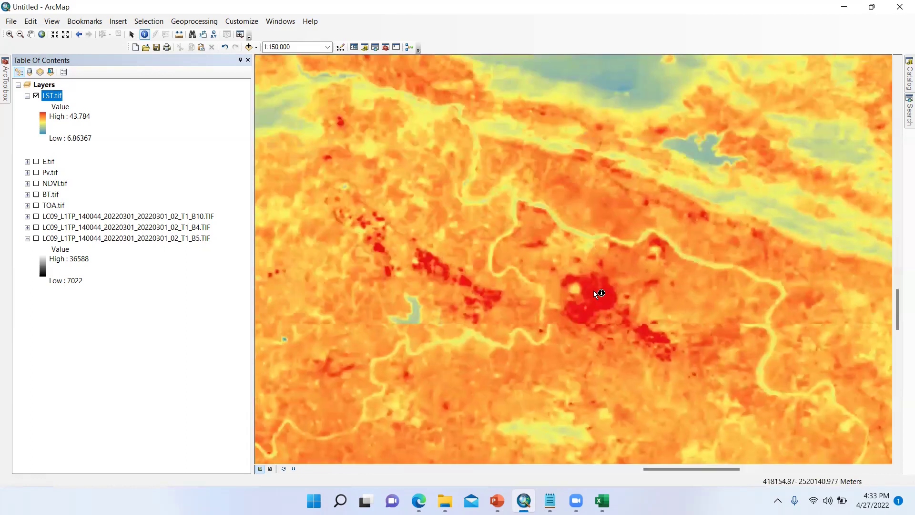
scroll(592, 292, up, 4)
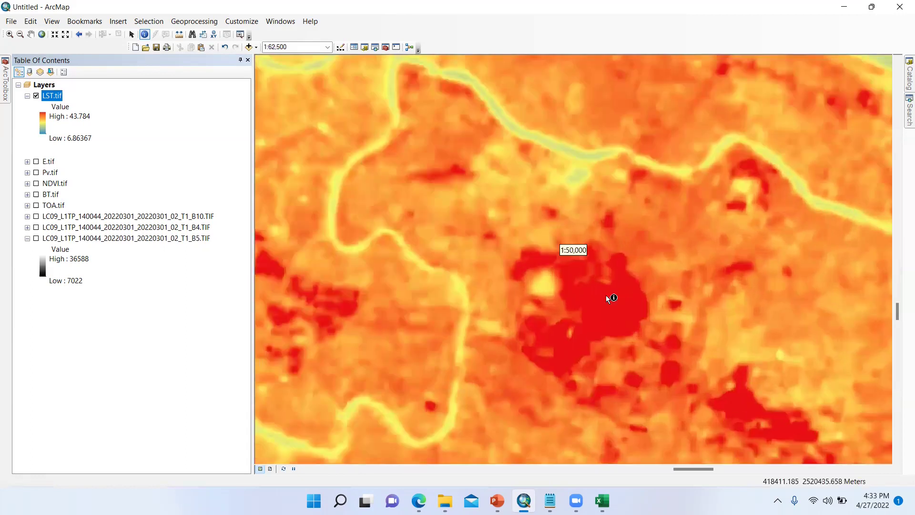
click(626, 313)
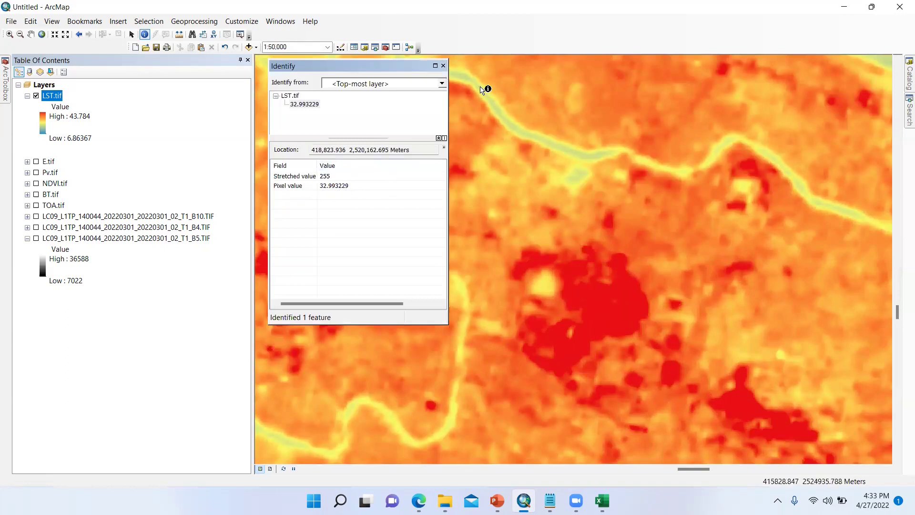
click(443, 65)
Change the LST.tif layer's stretched color ramp to the orange-yellow-green-blue one
click(591, 153)
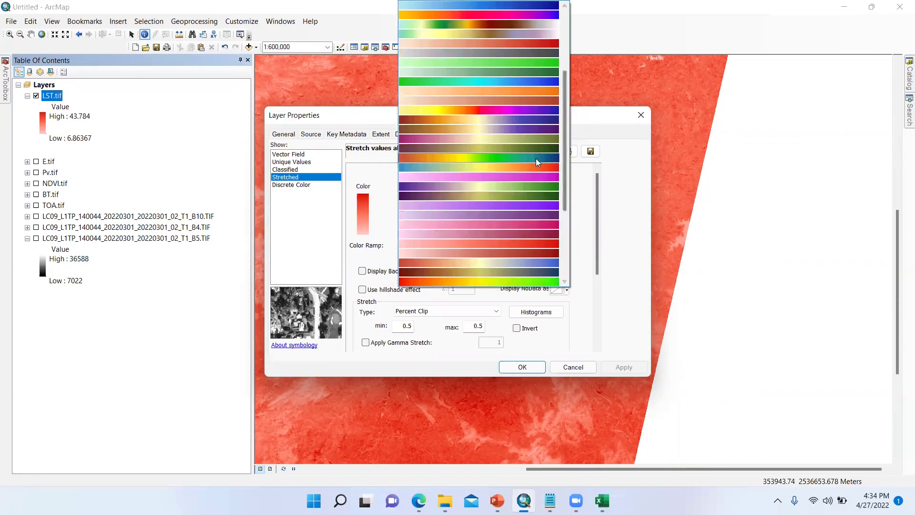
click(536, 158)
click(619, 368)
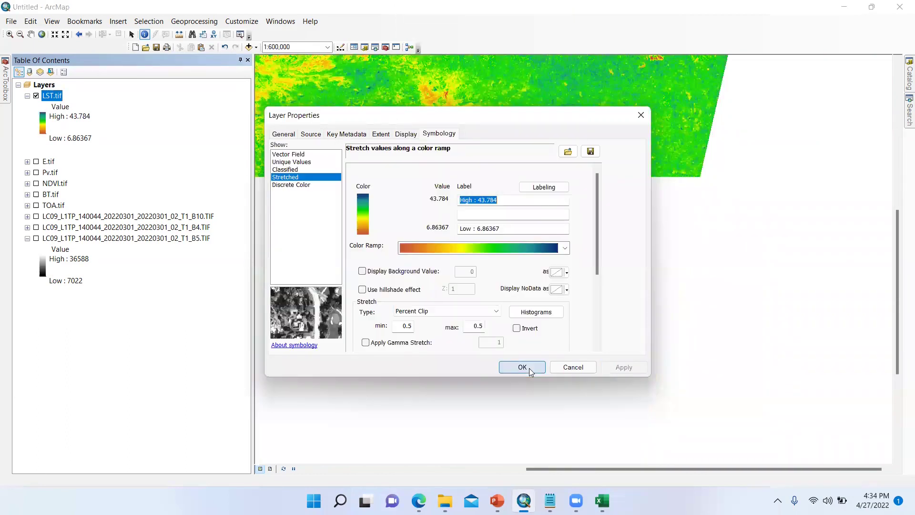
click(529, 368)
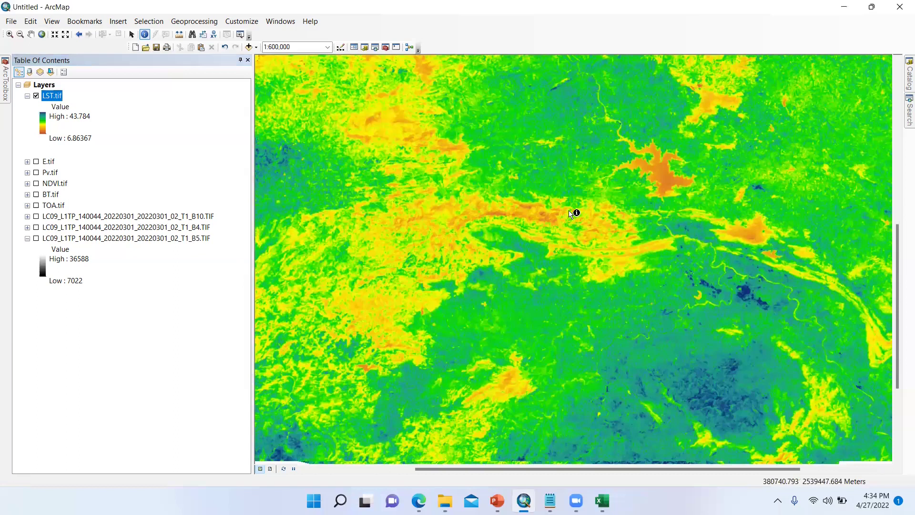
Invert the LST.tif color ramp so that high temperatures are orange-red and low ones blue
scroll(572, 213, up, 1)
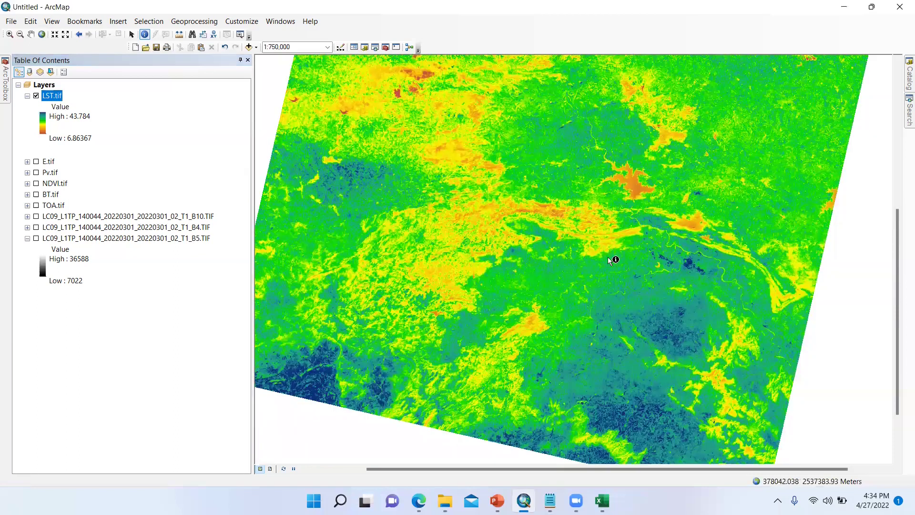
scroll(47, 131, up, 2)
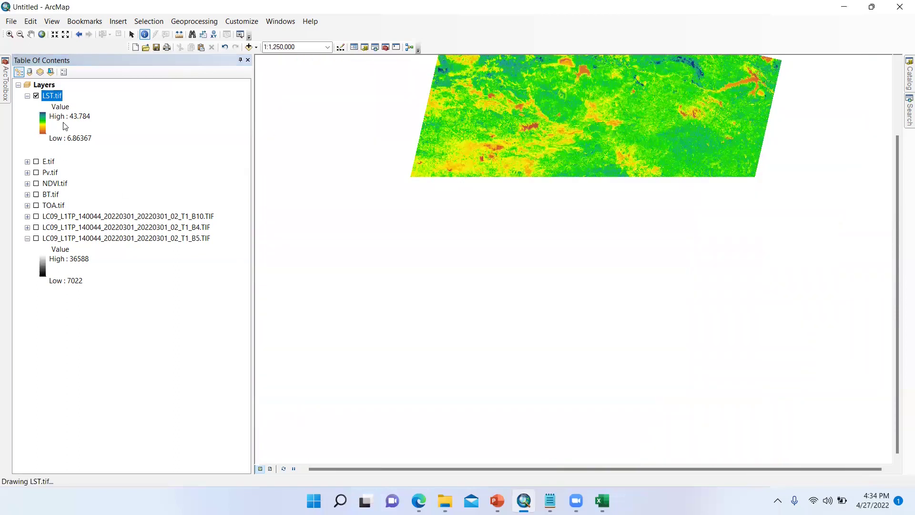
click(43, 124)
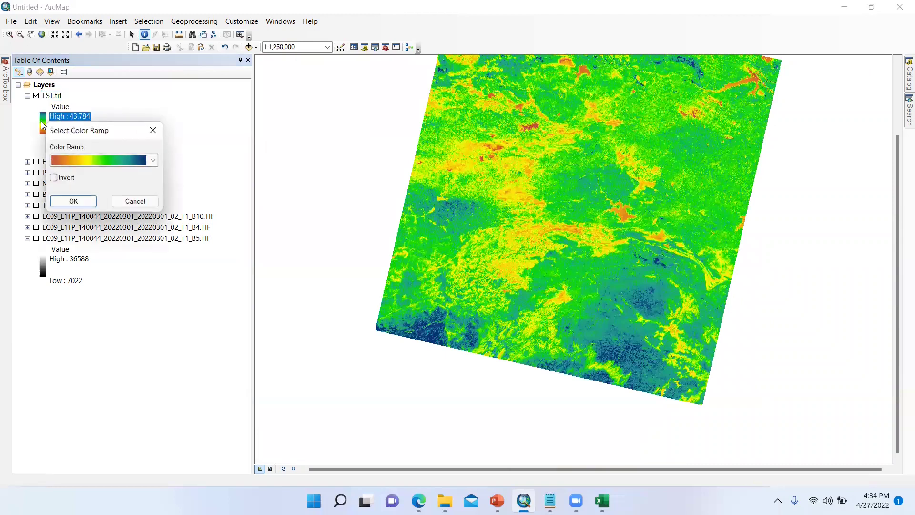
click(72, 201)
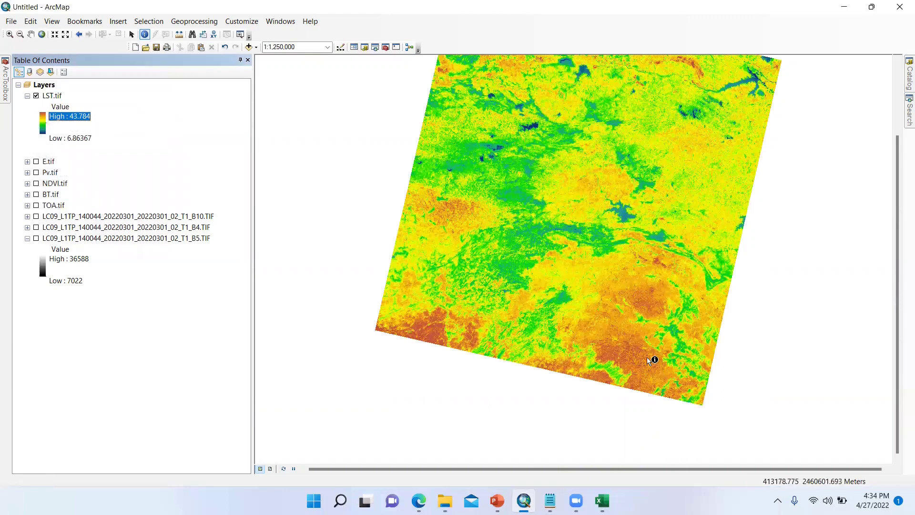
drag(620, 267, 617, 292)
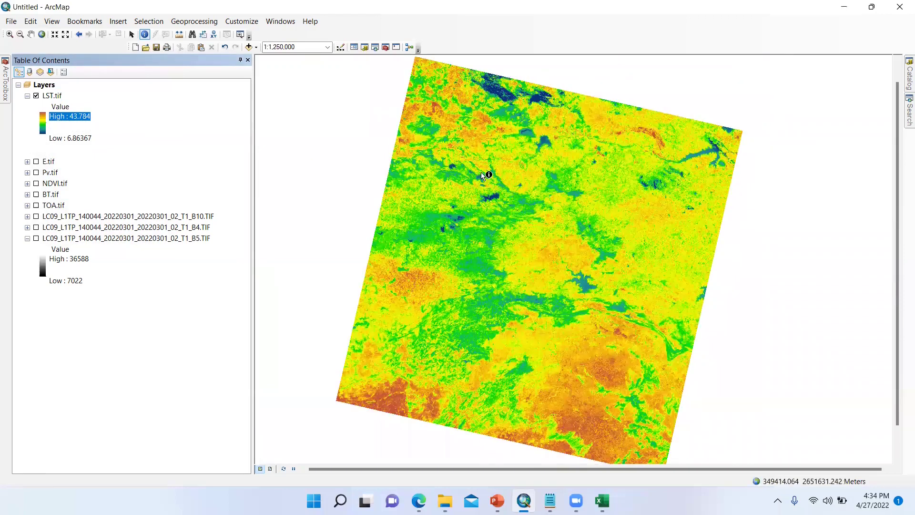
scroll(479, 238, down, 2)
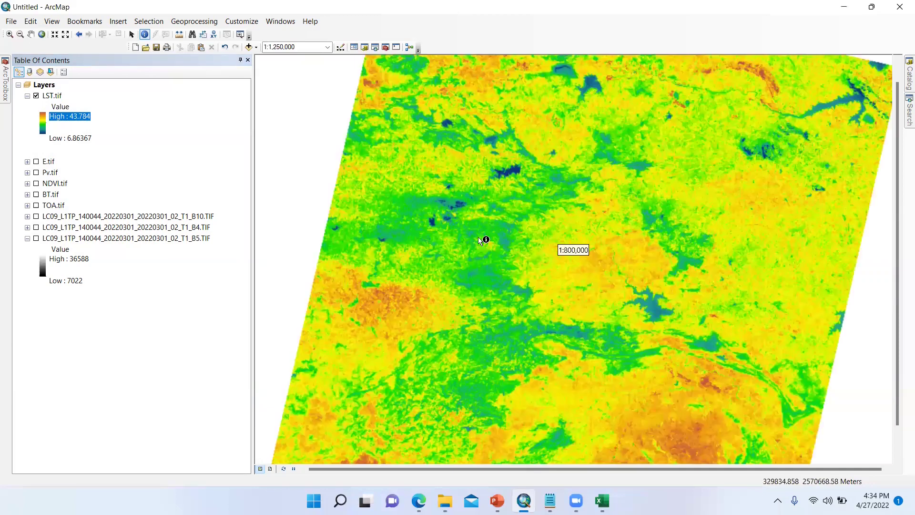
scroll(525, 239, down, 2)
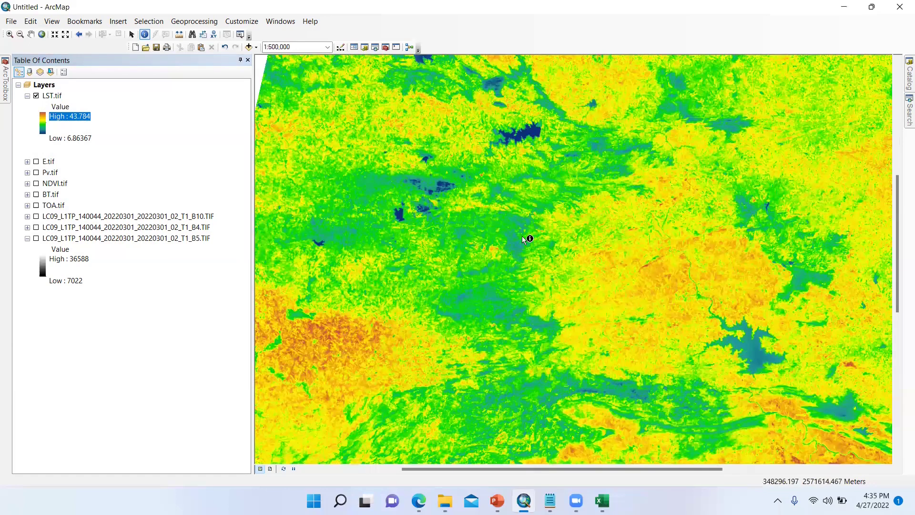